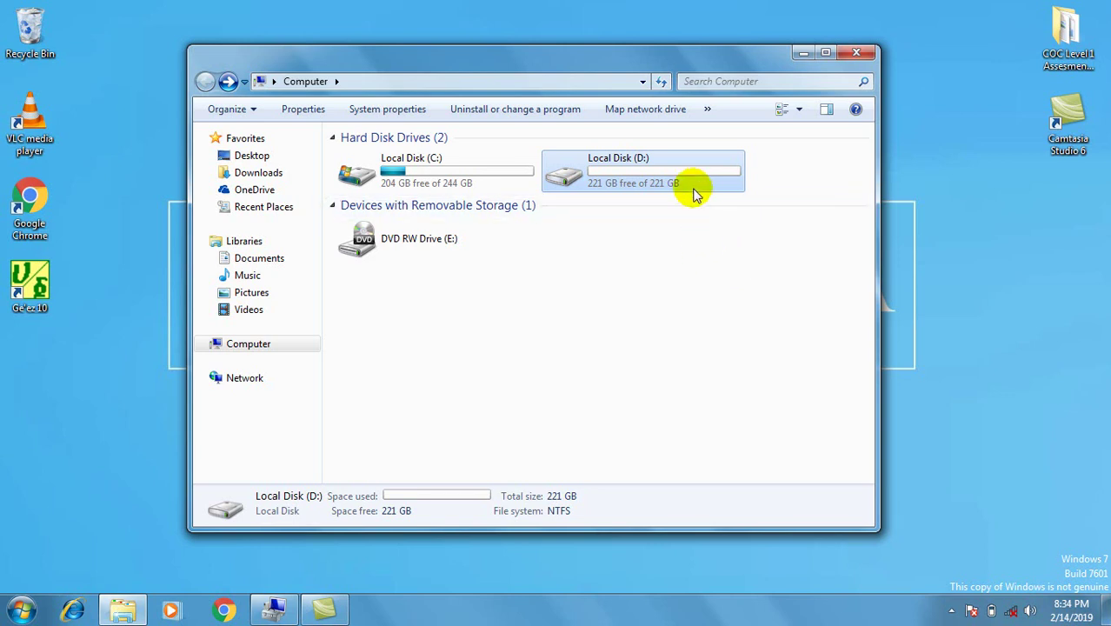
Step: Open the Computer Management console, show Disk Management and maximize the window
mouse_move(691, 186)
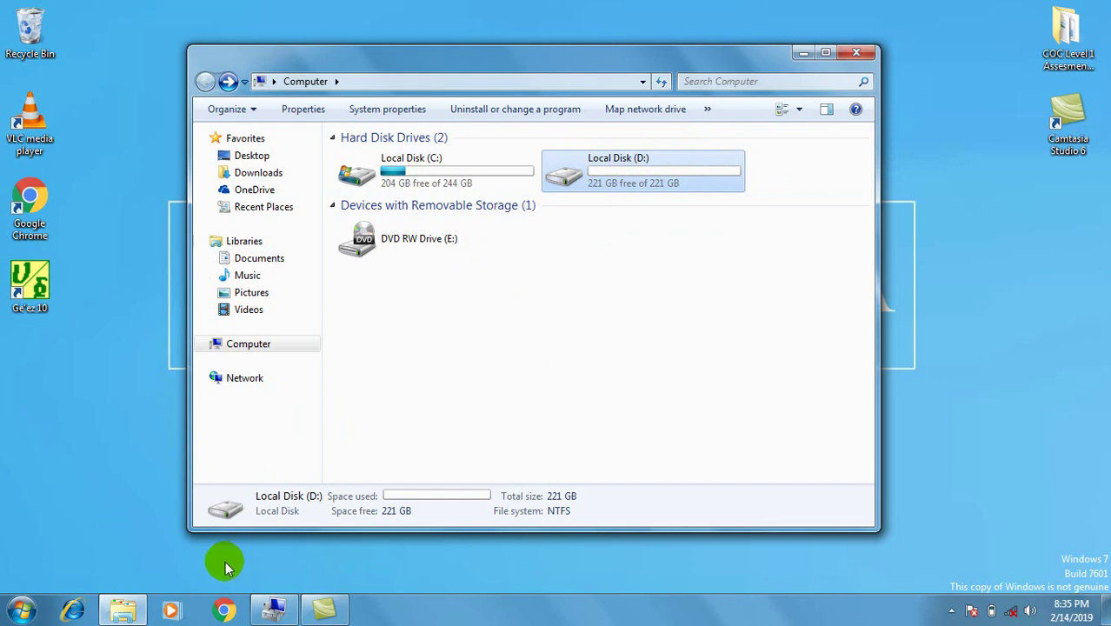
left_click(20, 610)
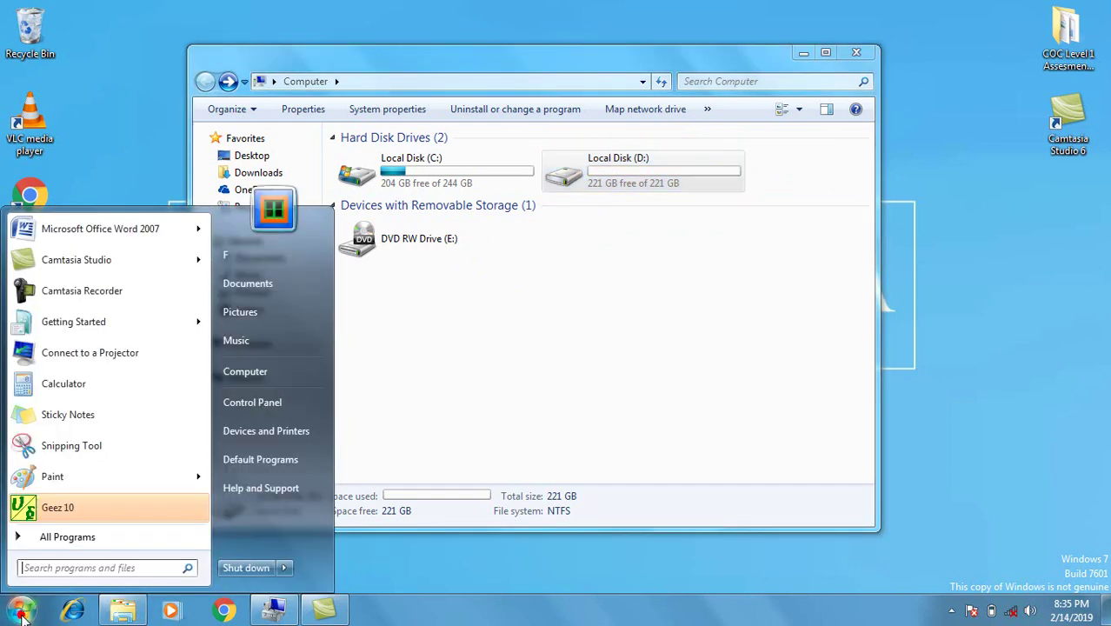
left_click(278, 371)
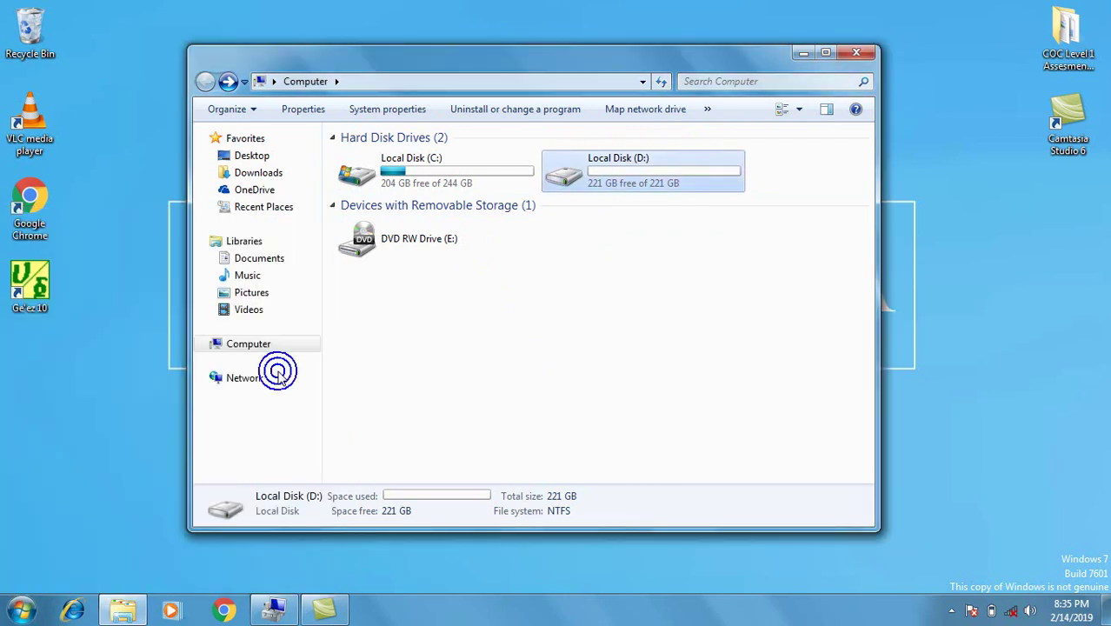
left_click(4, 618)
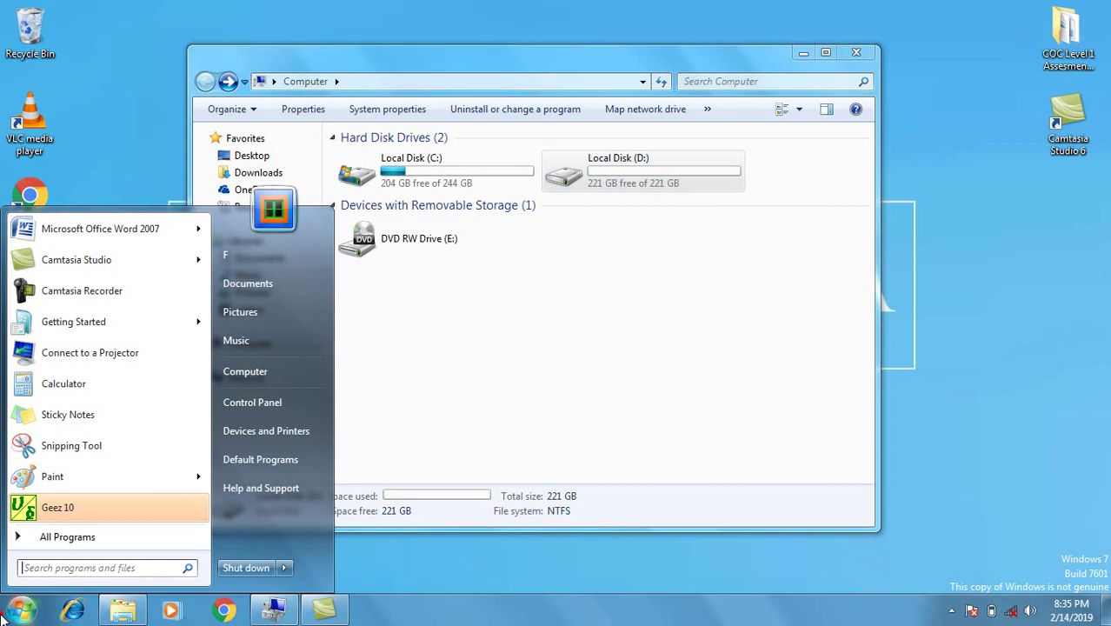
right_click(279, 386)
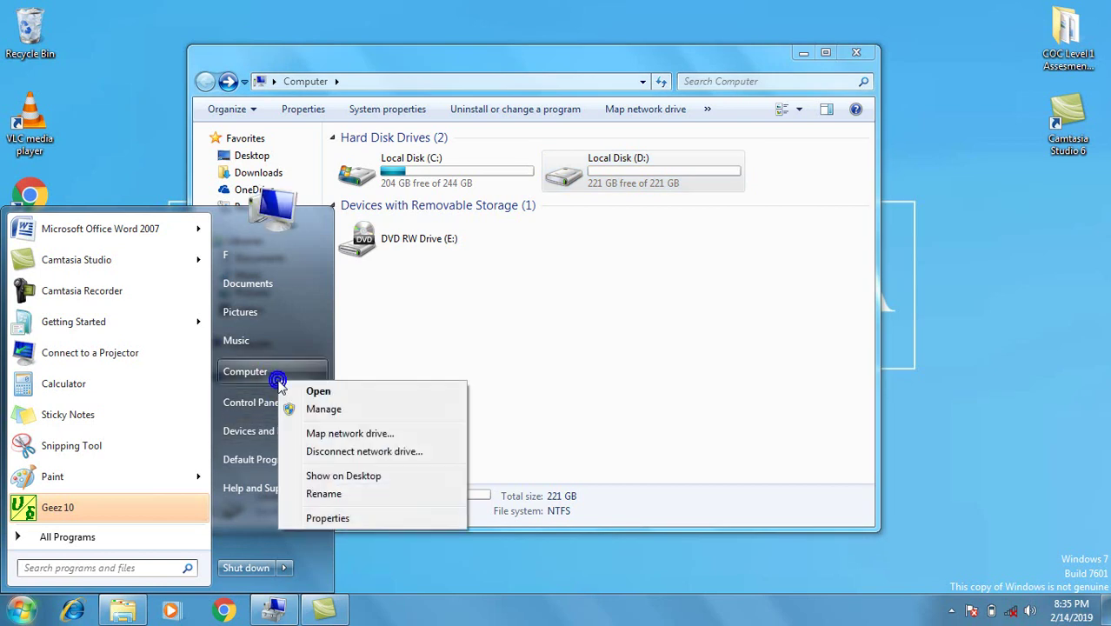
left_click(322, 412)
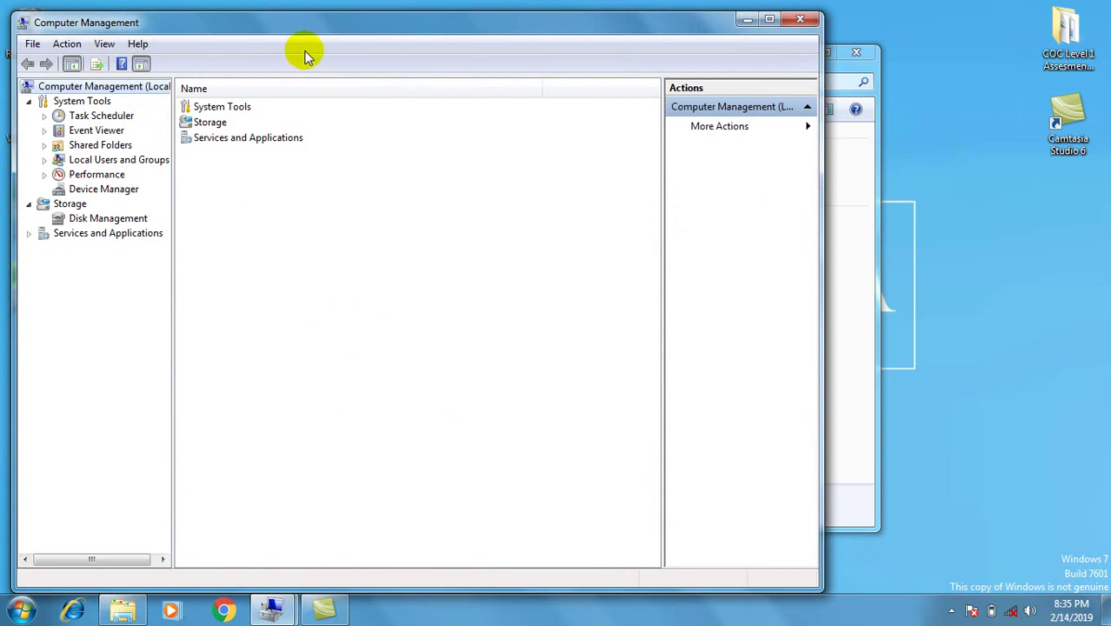
left_click(126, 221)
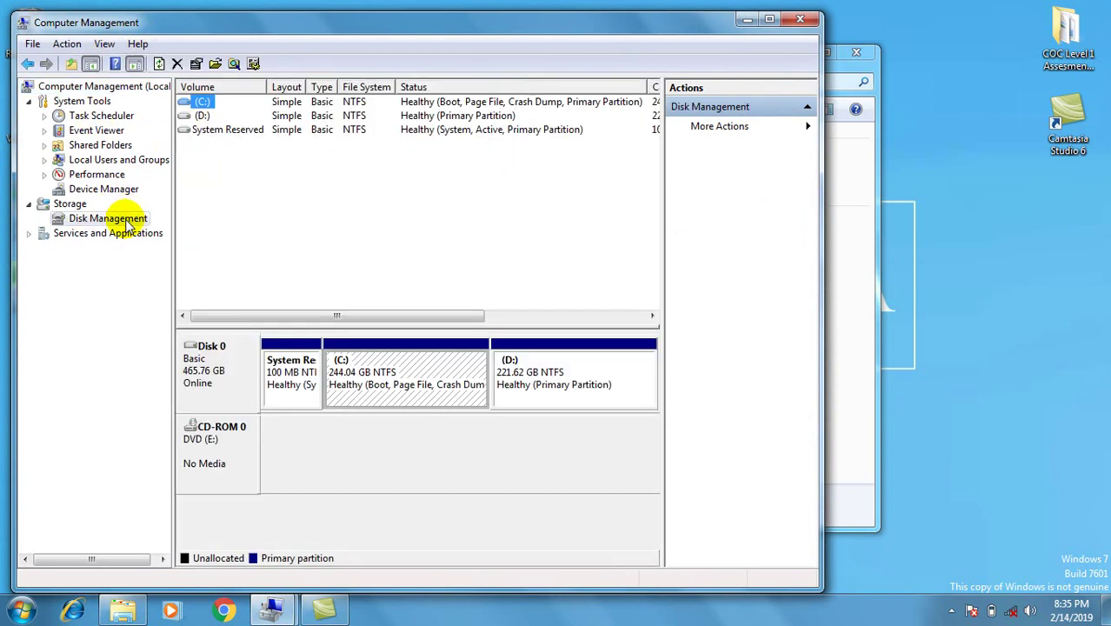
double_click(614, 31)
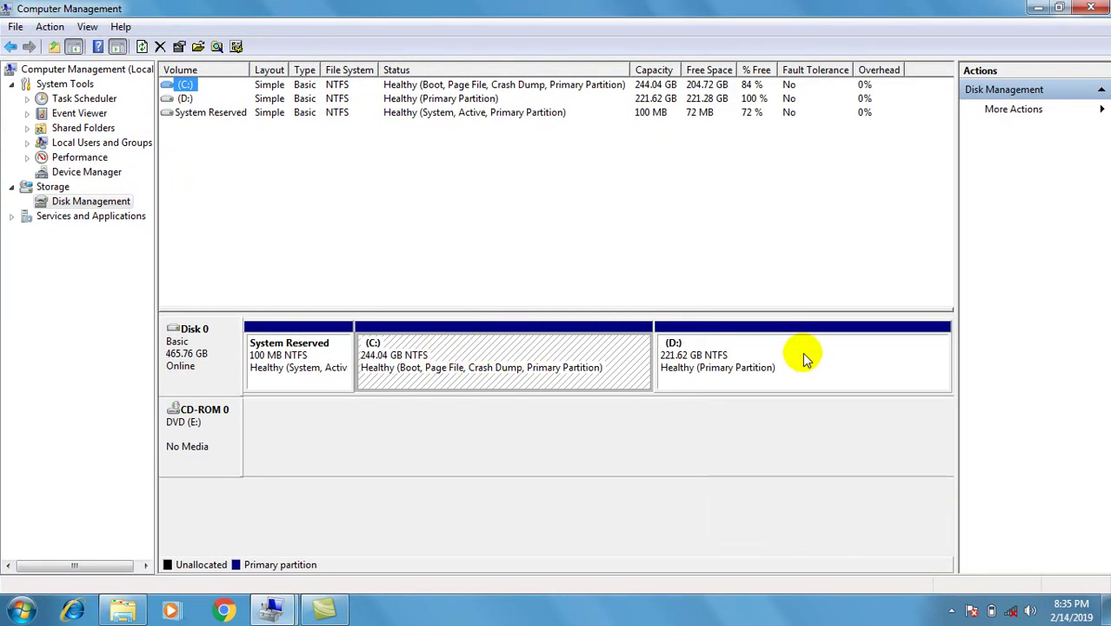
Step: Shrink the D: volume by 105000 MB
left_click(720, 365)
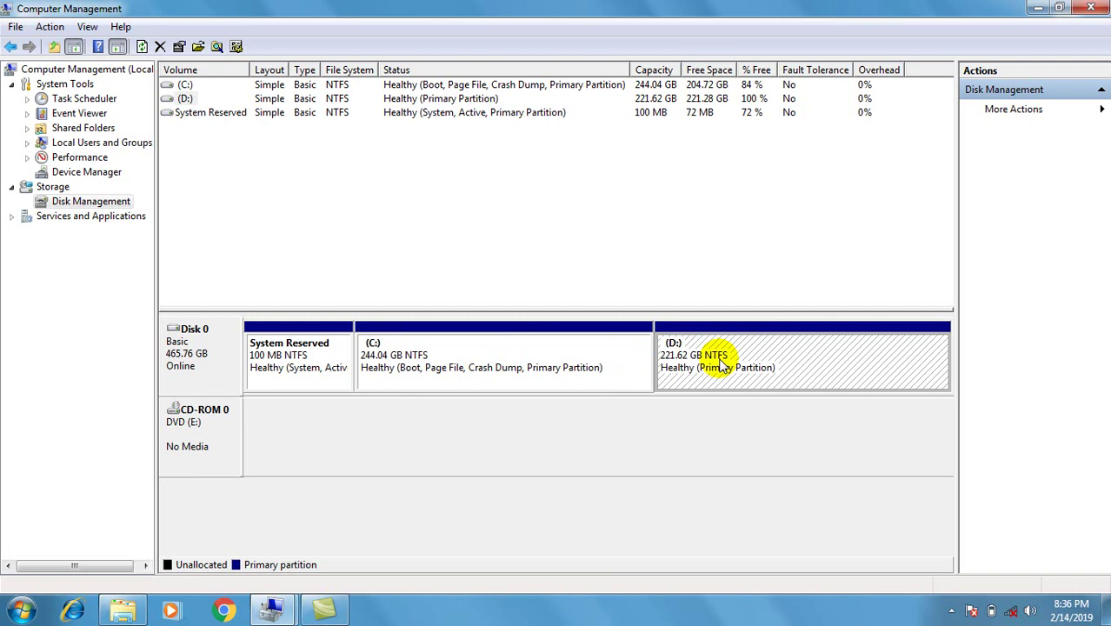
right_click(722, 365)
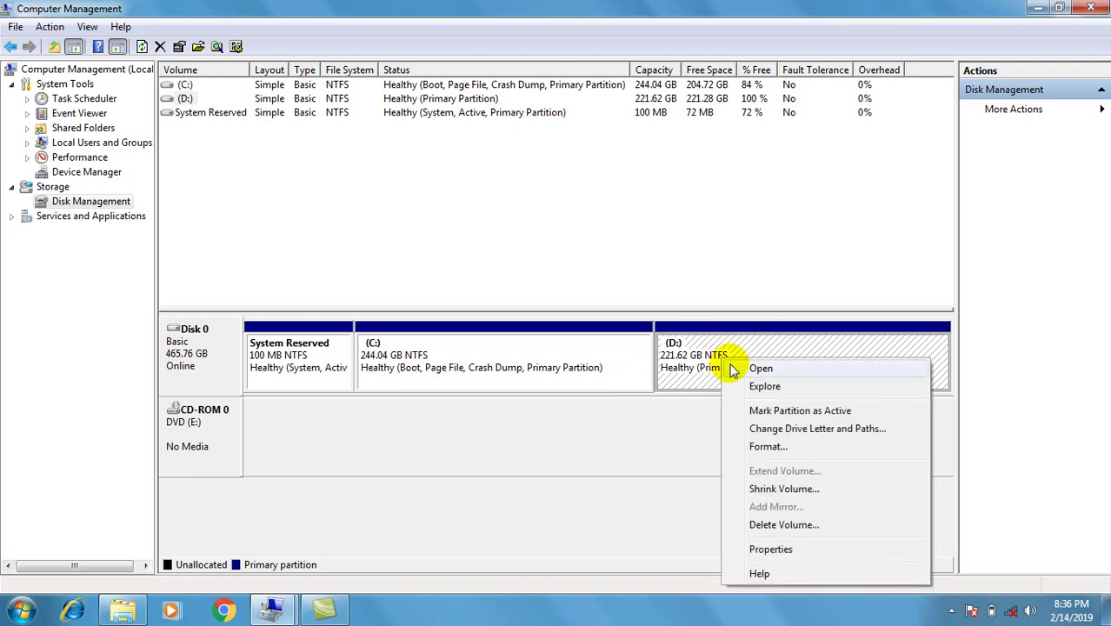
left_click(765, 489)
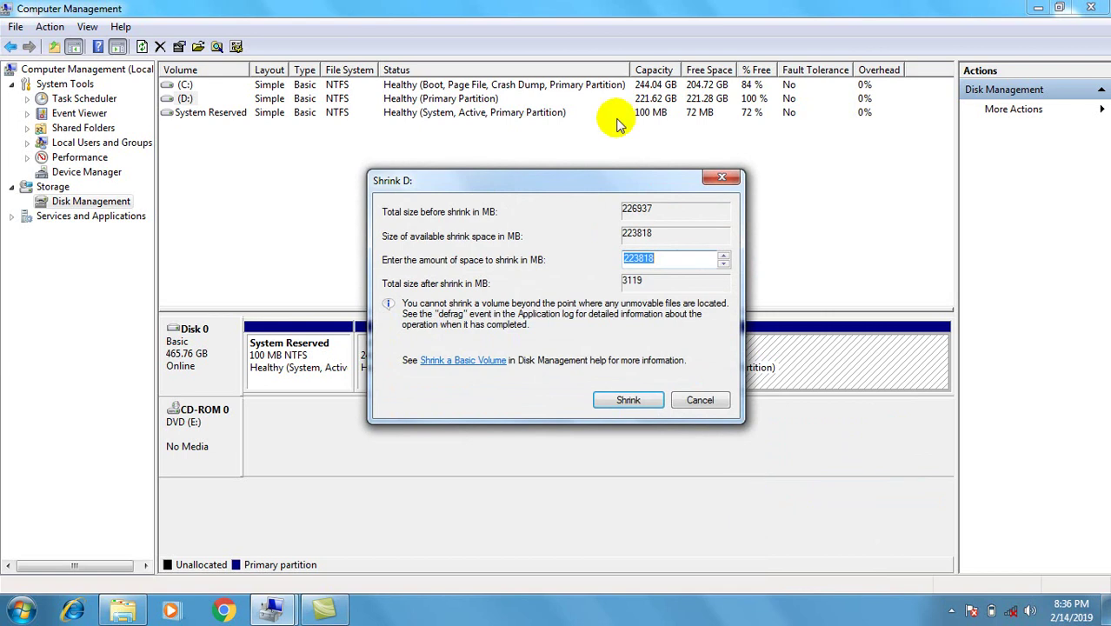
left_click_drag(603, 185, 389, 123)
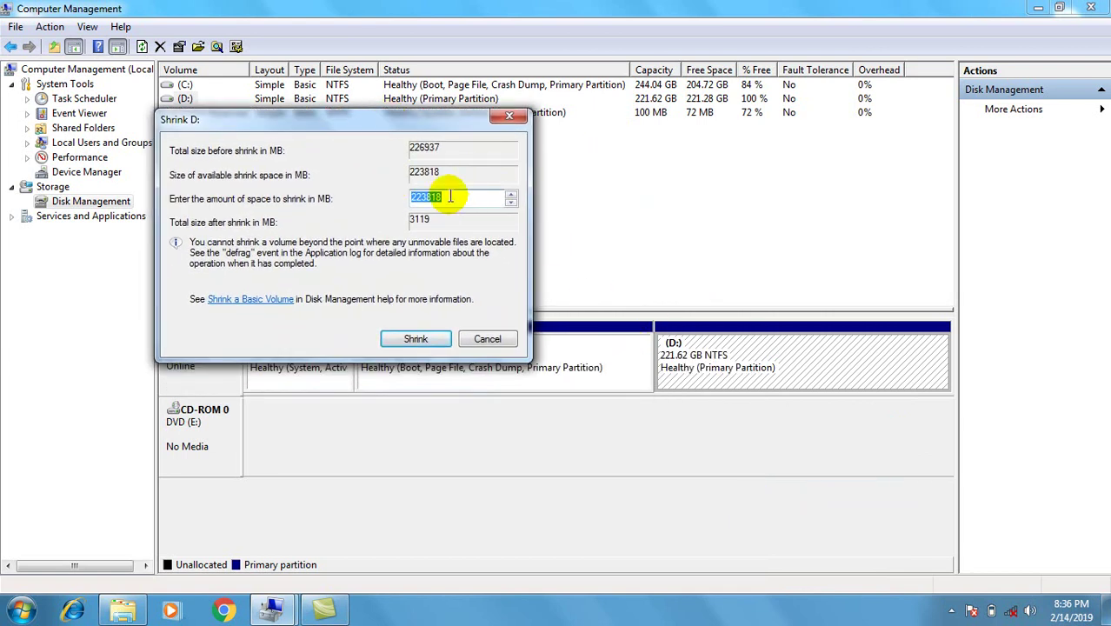
type("105000")
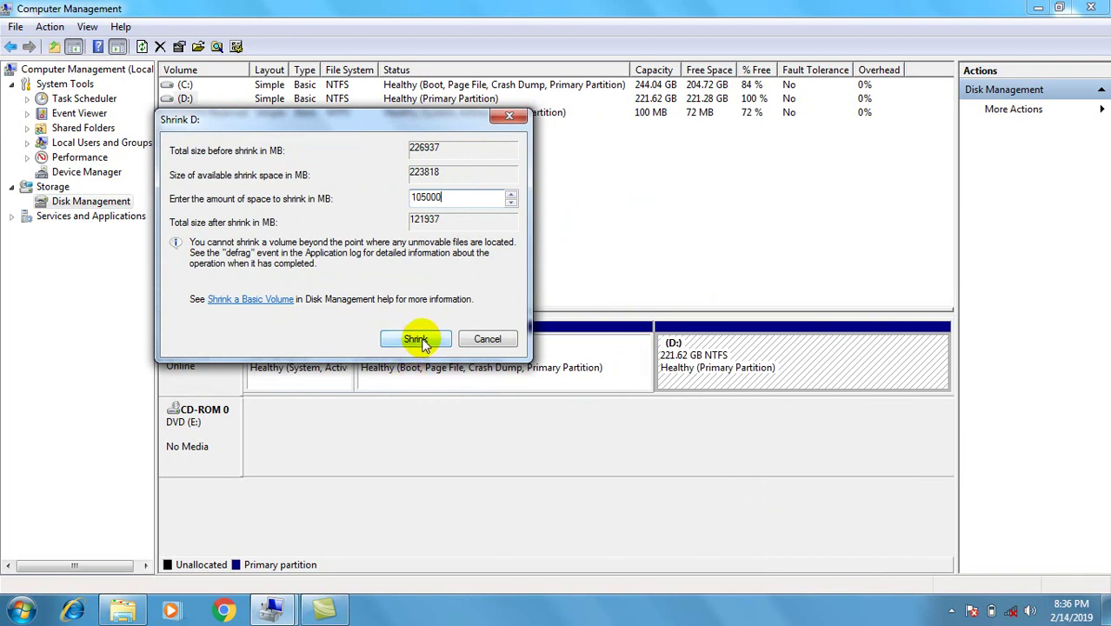
left_click_drag(445, 198, 395, 197)
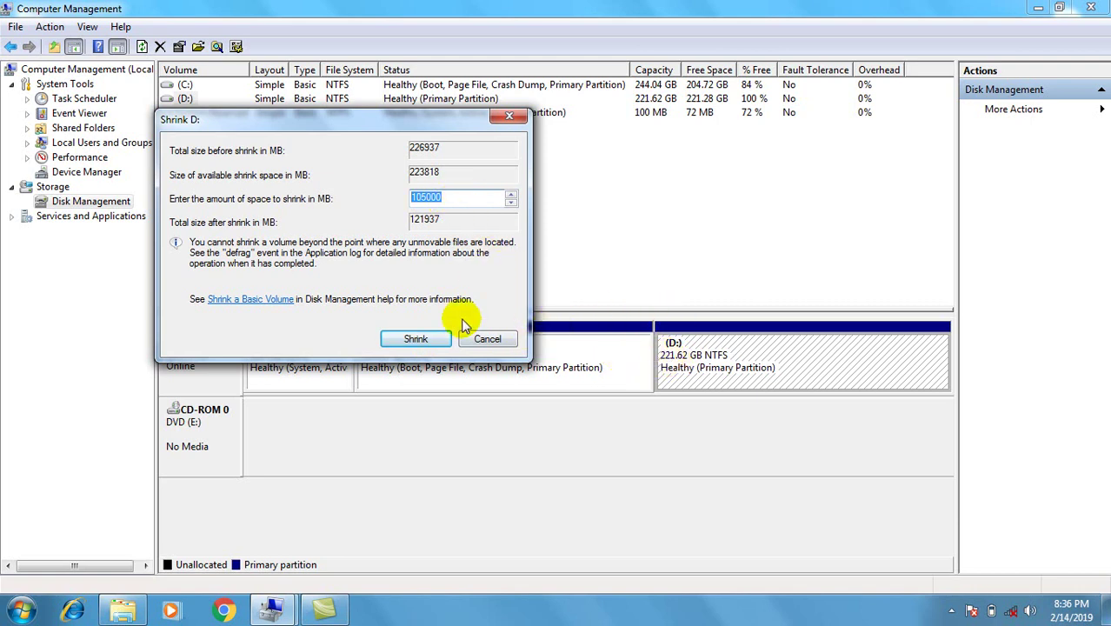
left_click(414, 340)
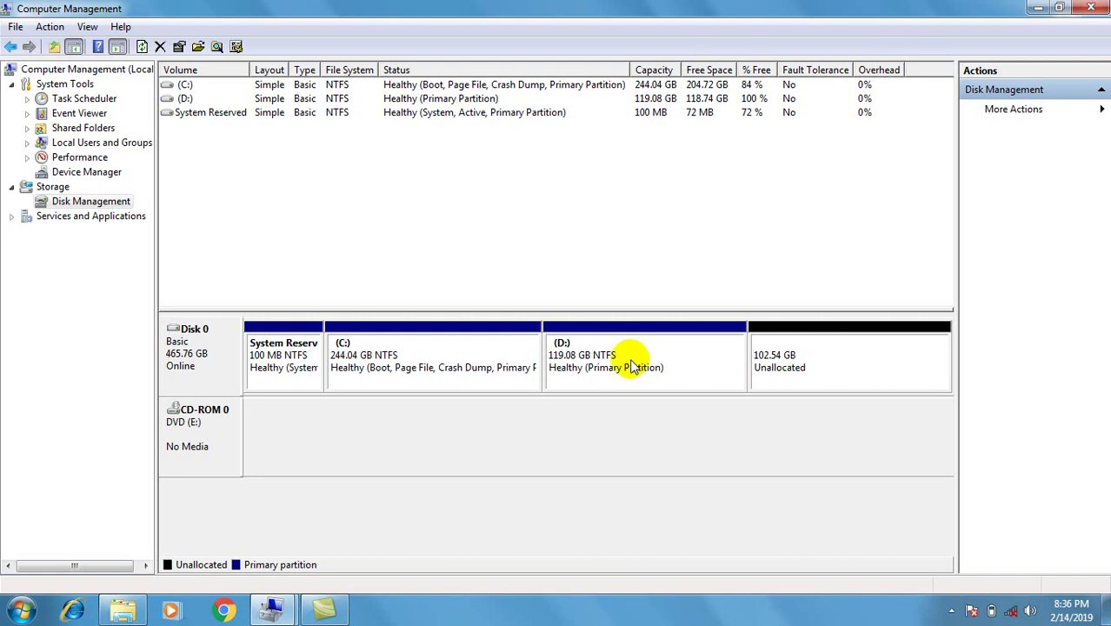
Step: Select the unallocated space on Disk 0 and check the drives in Windows Explorer before returning to Disk Management
left_click(789, 364)
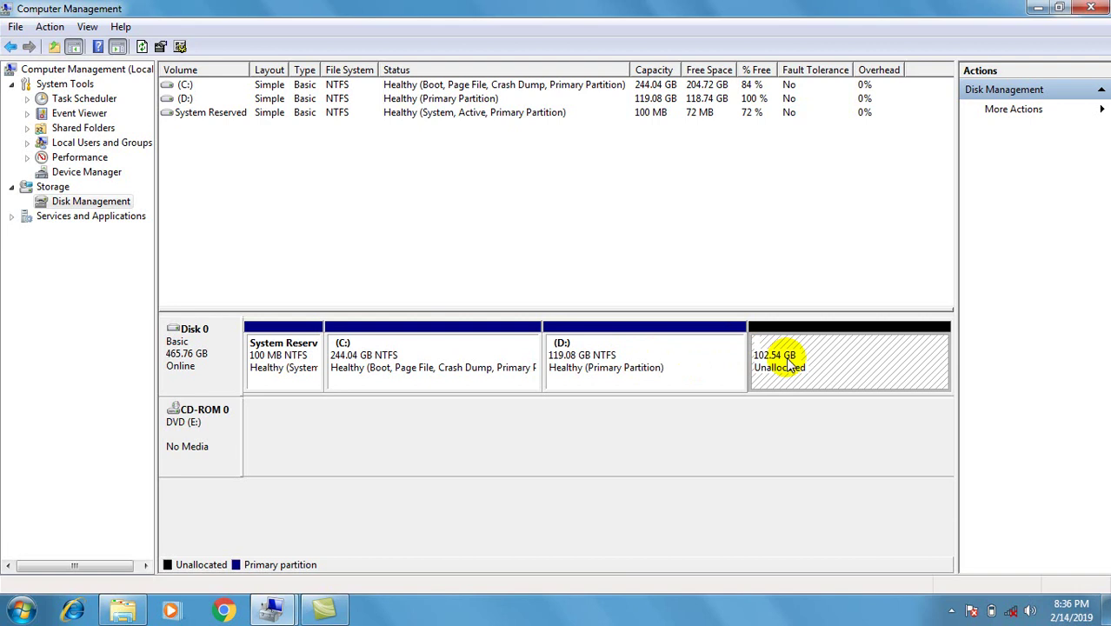
left_click(124, 608)
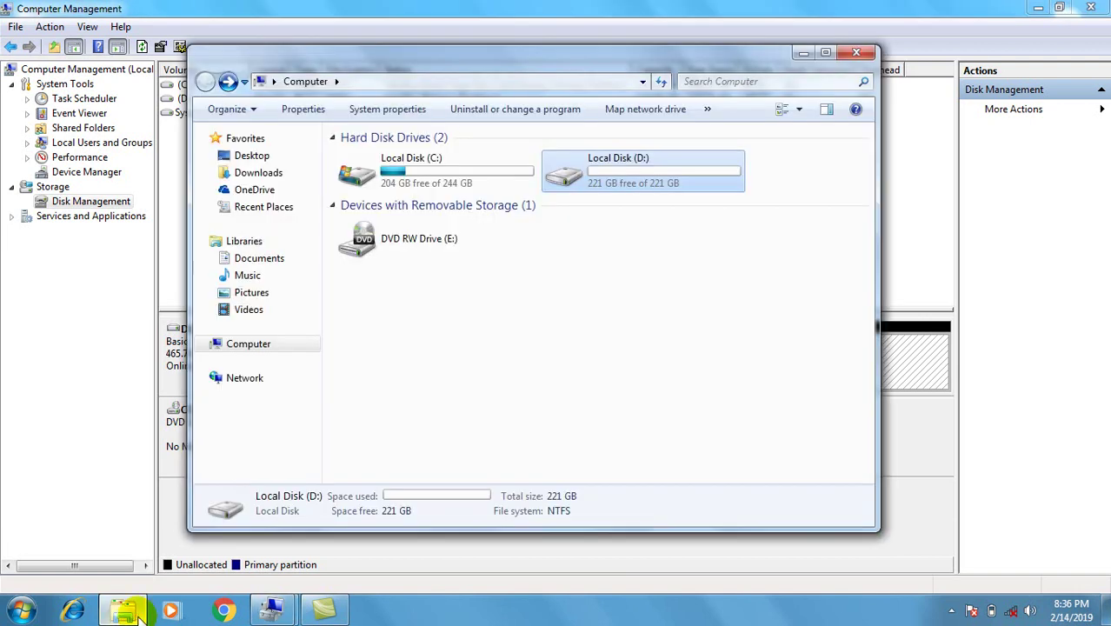
left_click(124, 608)
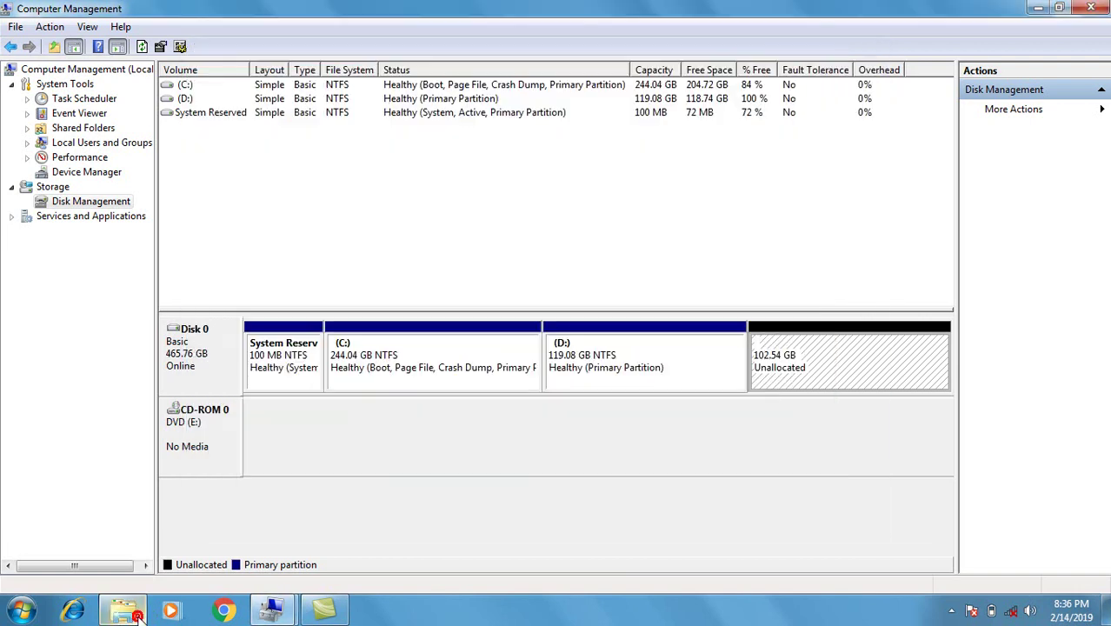
Step: Create a 105000 MB simple volume in the unallocated space with drive letter F, quick-formatted as NTFS and labelled New Volume
right_click(807, 371)
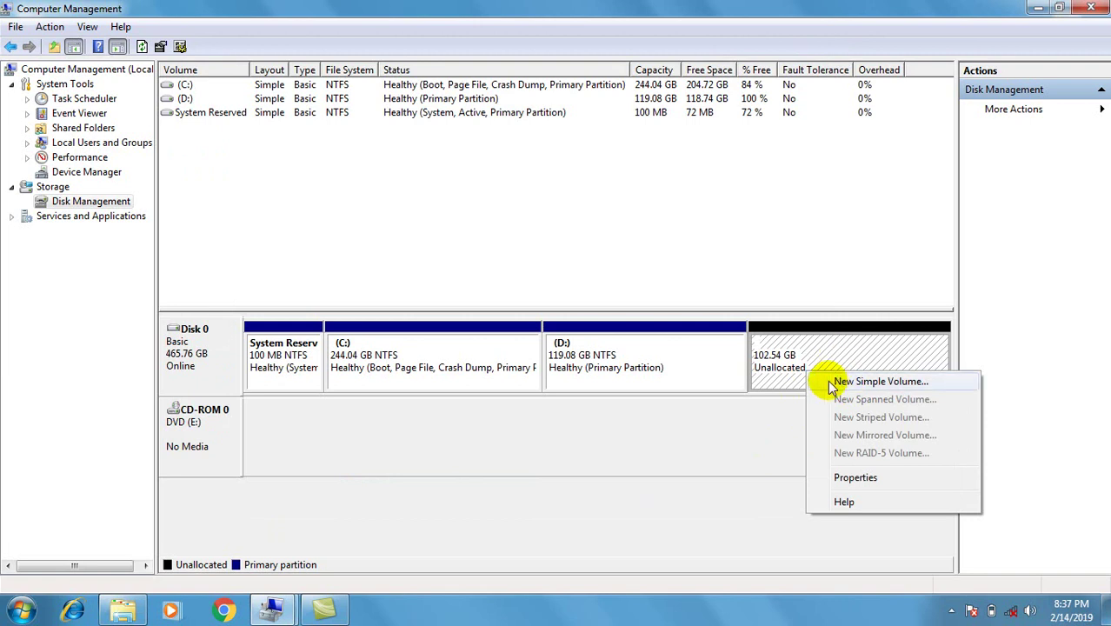
left_click(879, 382)
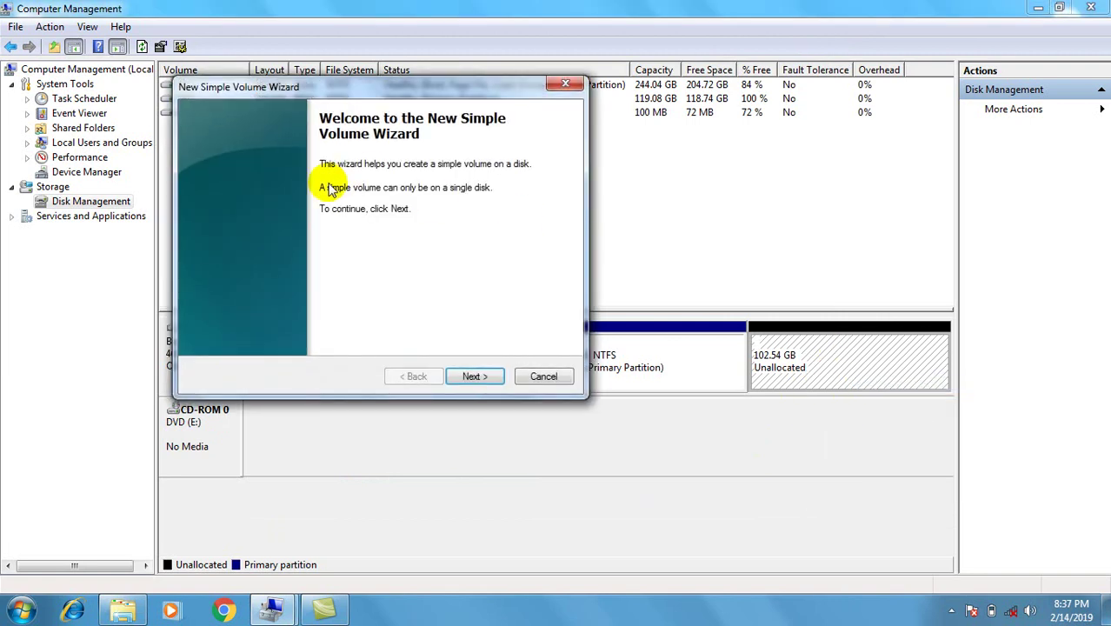
left_click(474, 377)
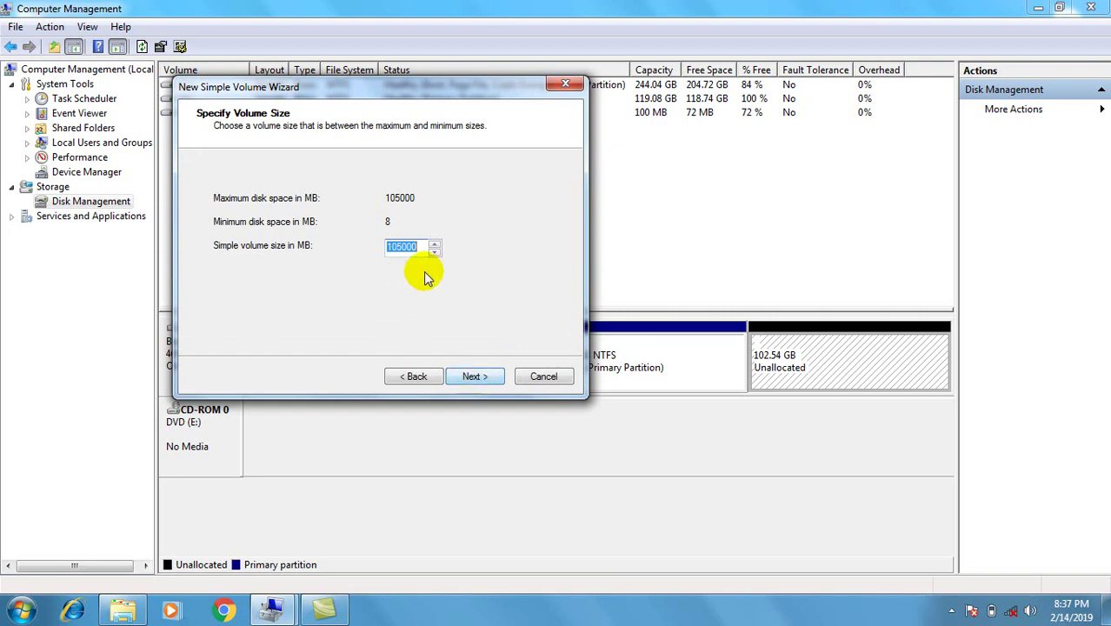
left_click(465, 379)
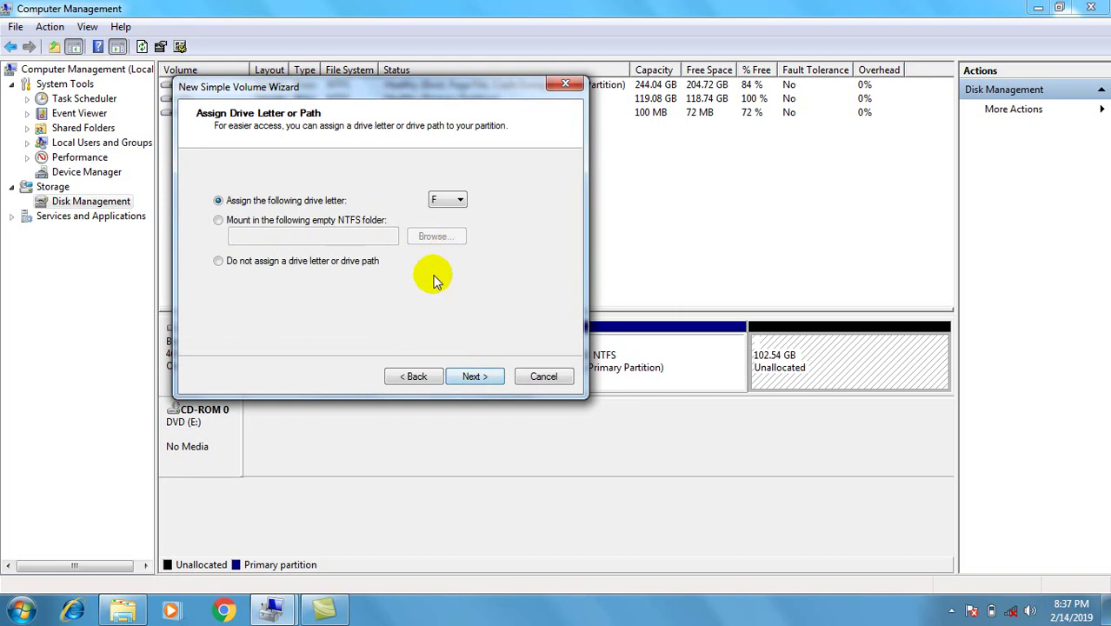
left_click(452, 207)
left_click(488, 224)
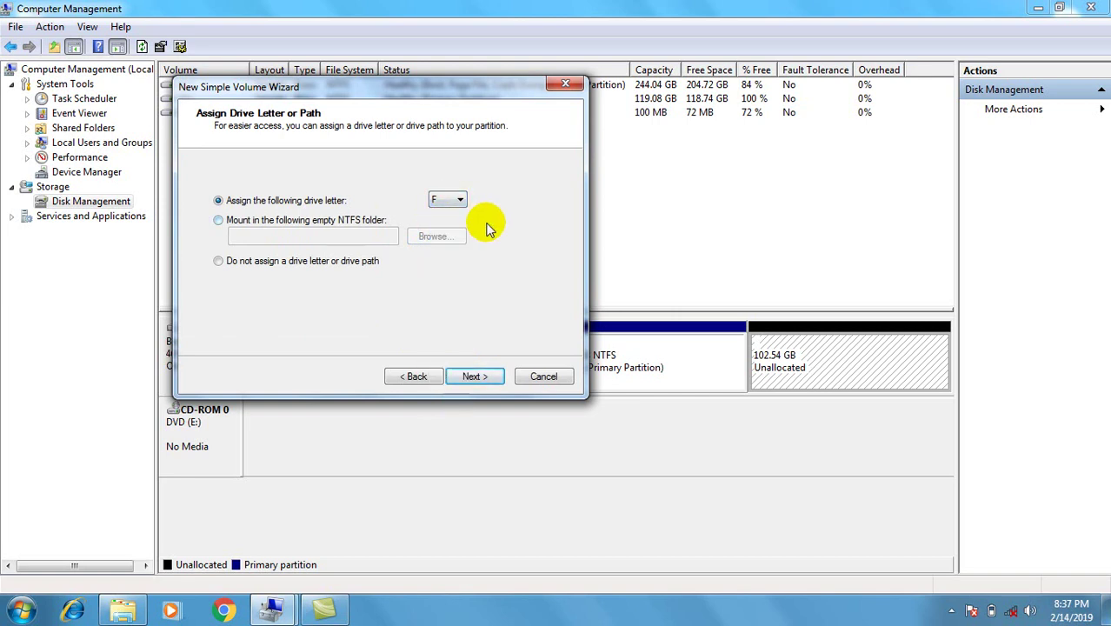
left_click(473, 376)
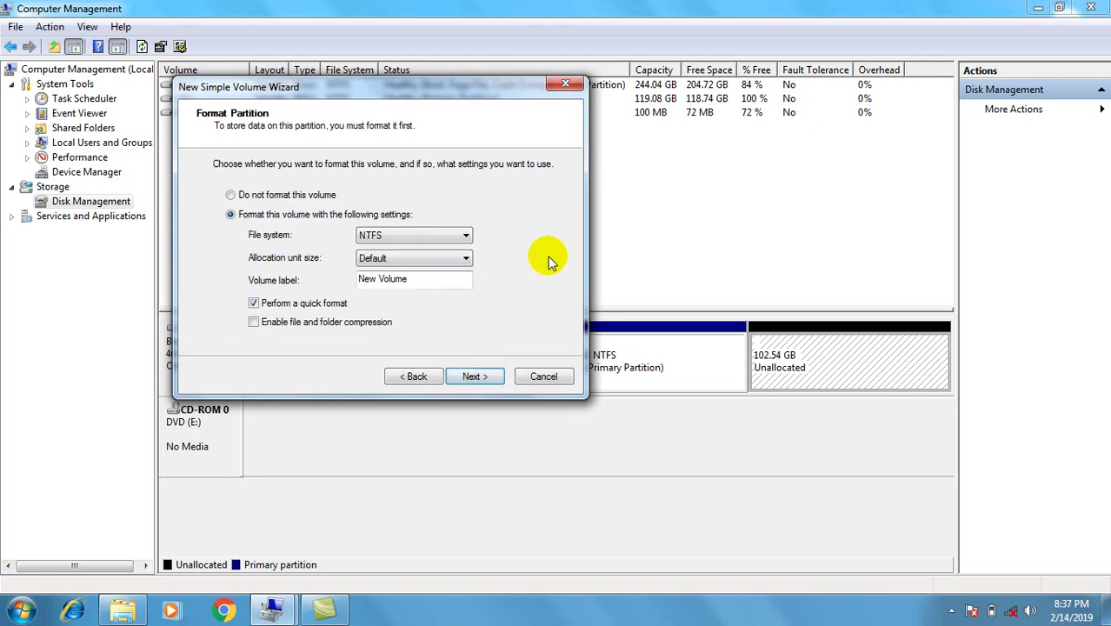
left_click(474, 377)
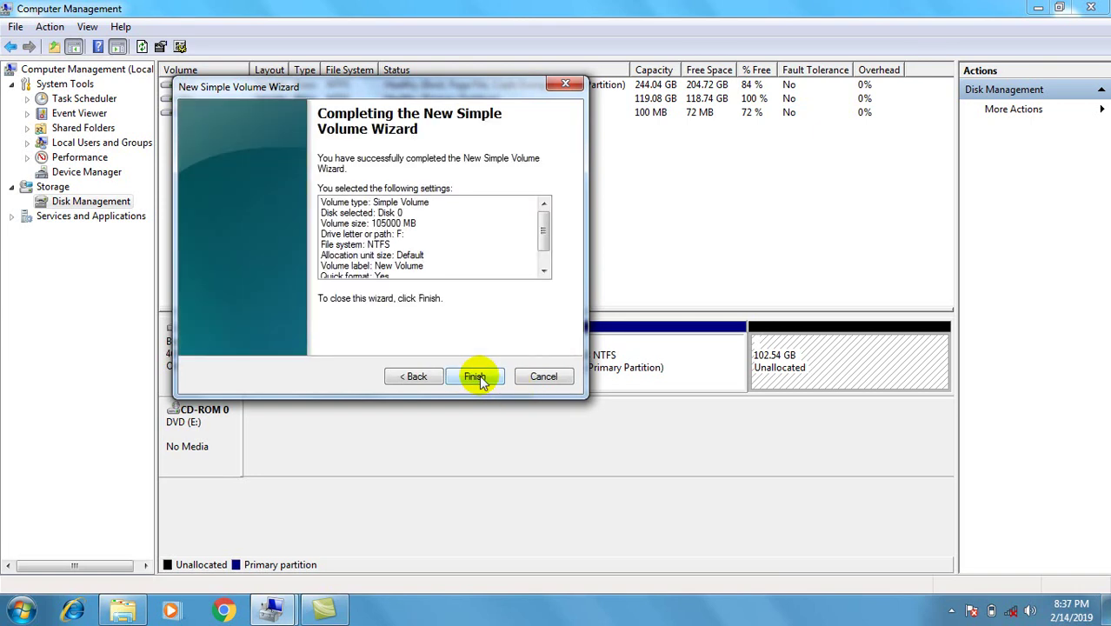
left_click(476, 377)
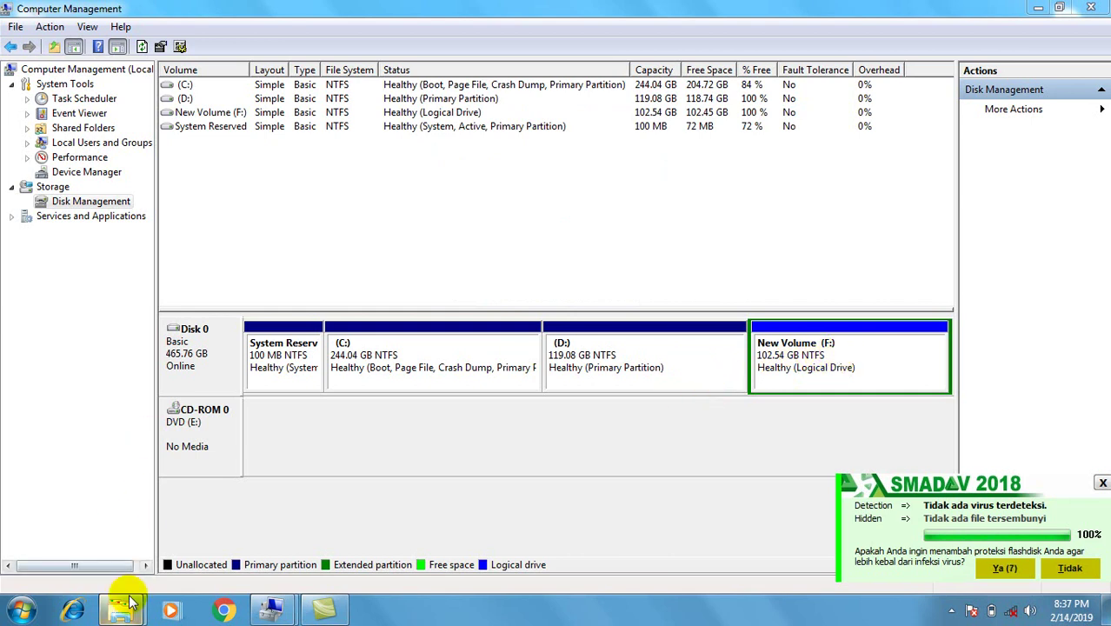
Step: Choose Speed up my system for New Volume (F:) in AutoPlay and close the drive's properties
mouse_move(120, 604)
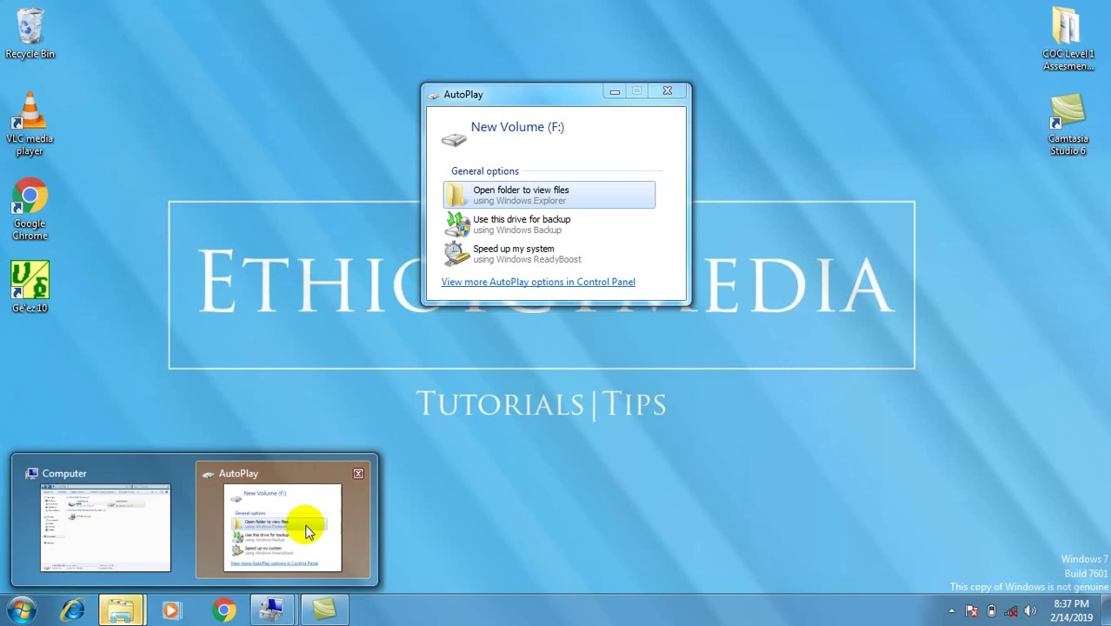
left_click(305, 524)
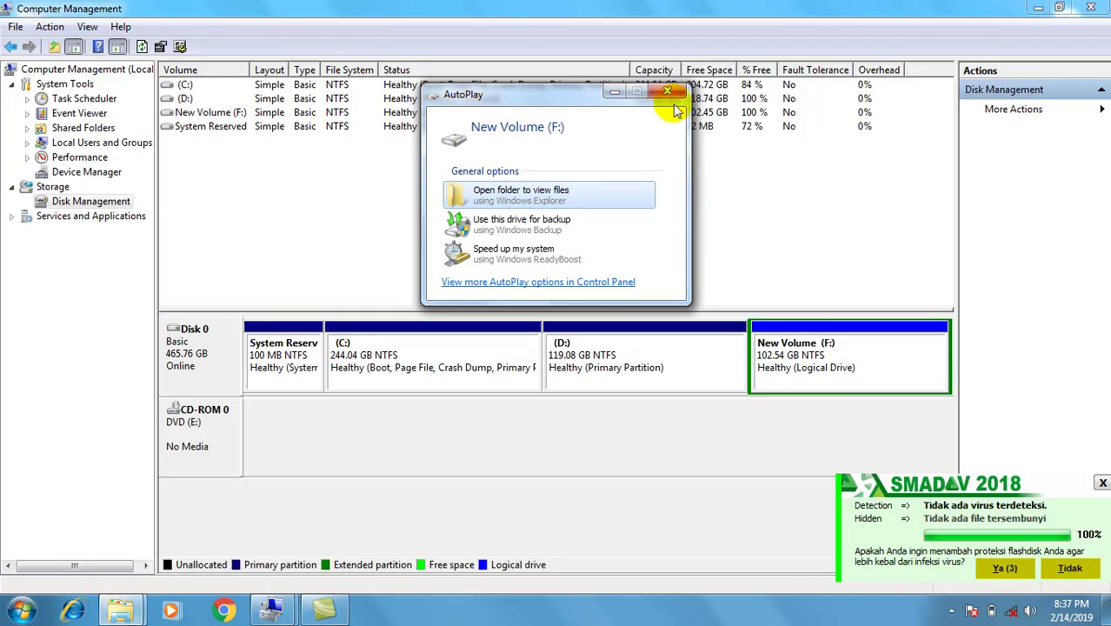
left_click(503, 253)
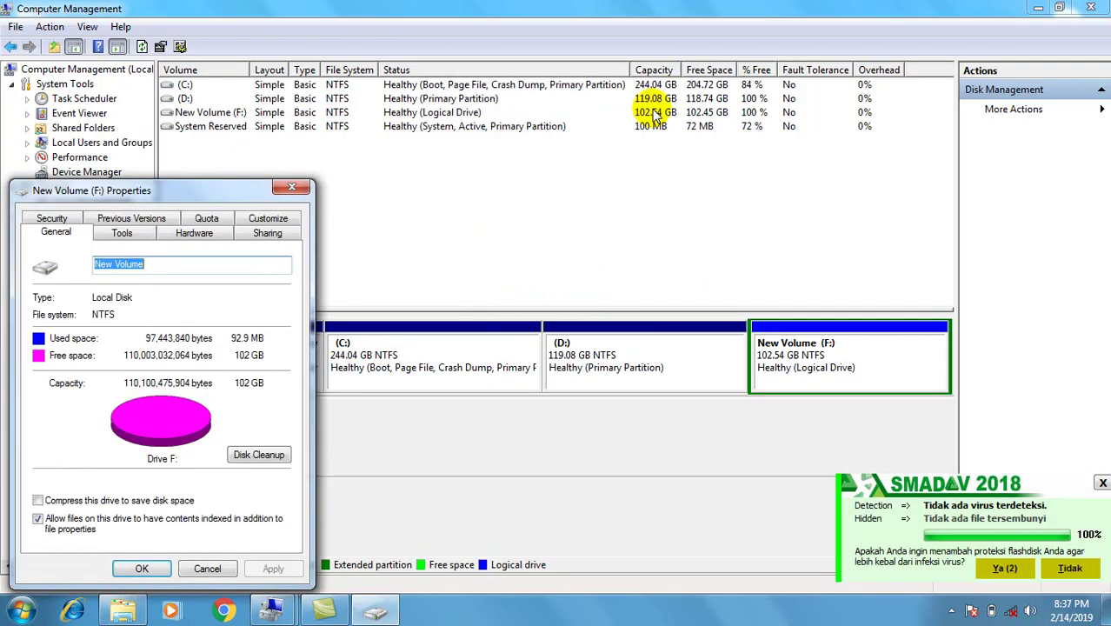
left_click(297, 190)
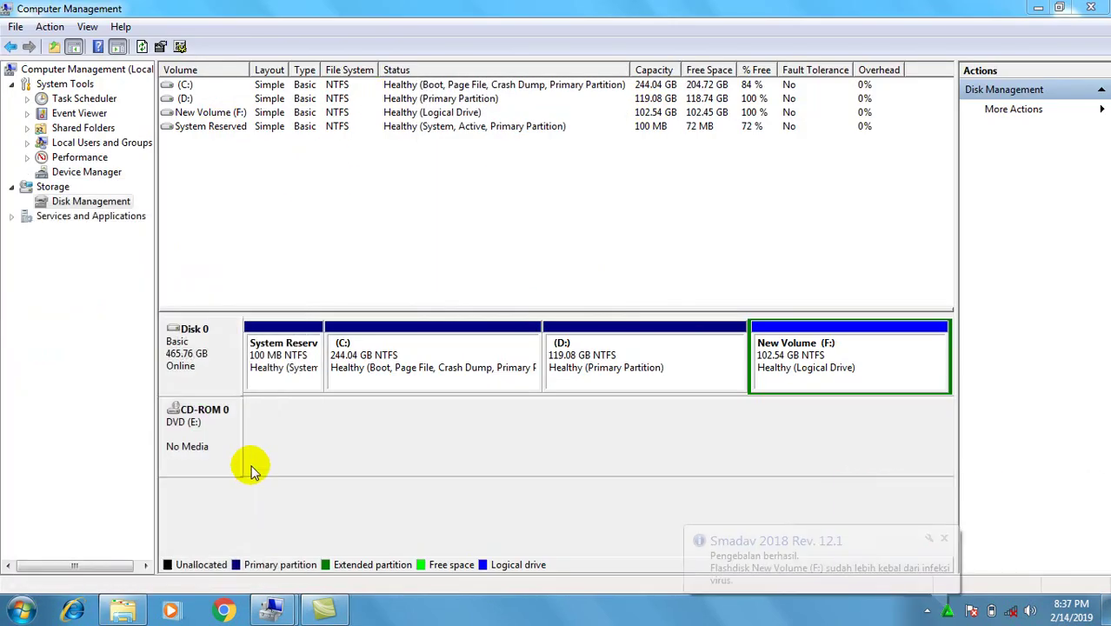
Step: Inspect the D: and New Volume (F:) drives in Windows Explorer, open F: to view its contents and return to Computer
left_click(122, 613)
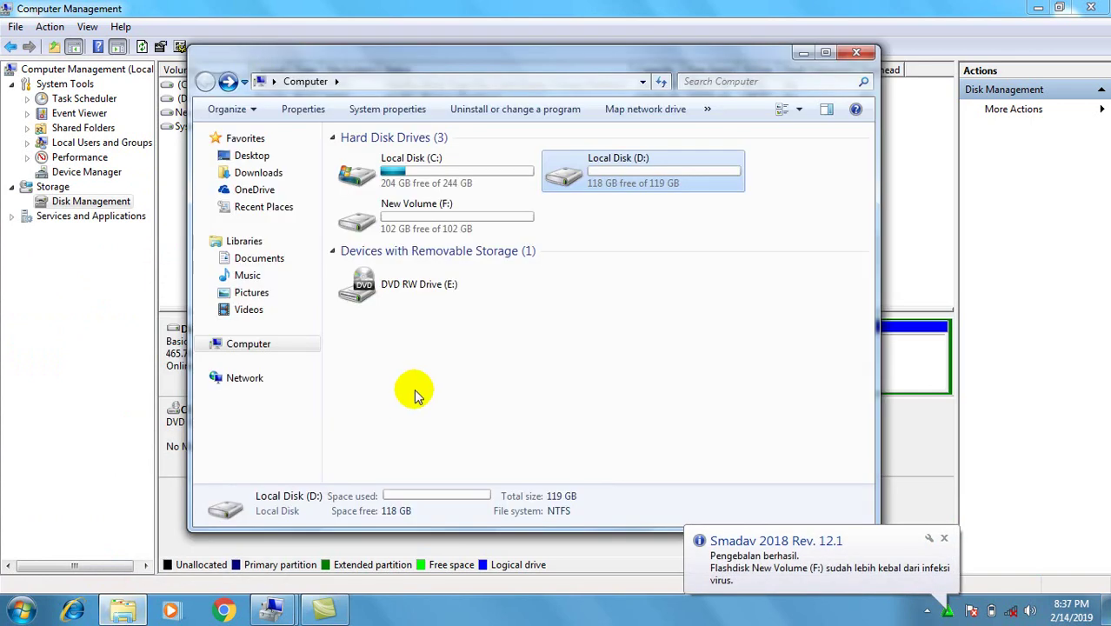
left_click(722, 310)
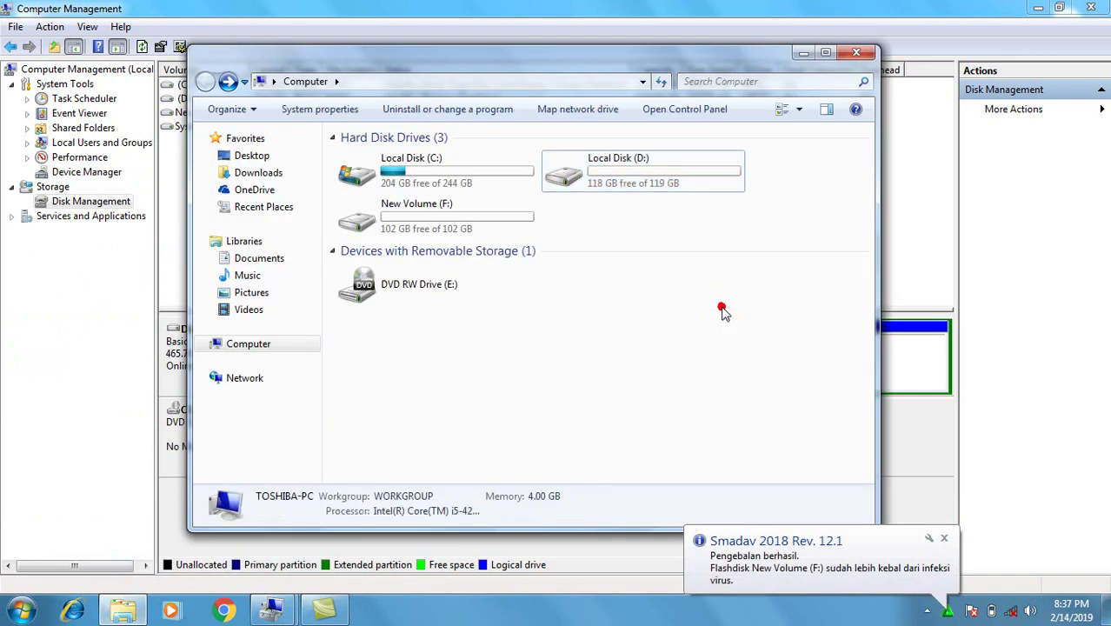
left_click(645, 184)
left_click(458, 220)
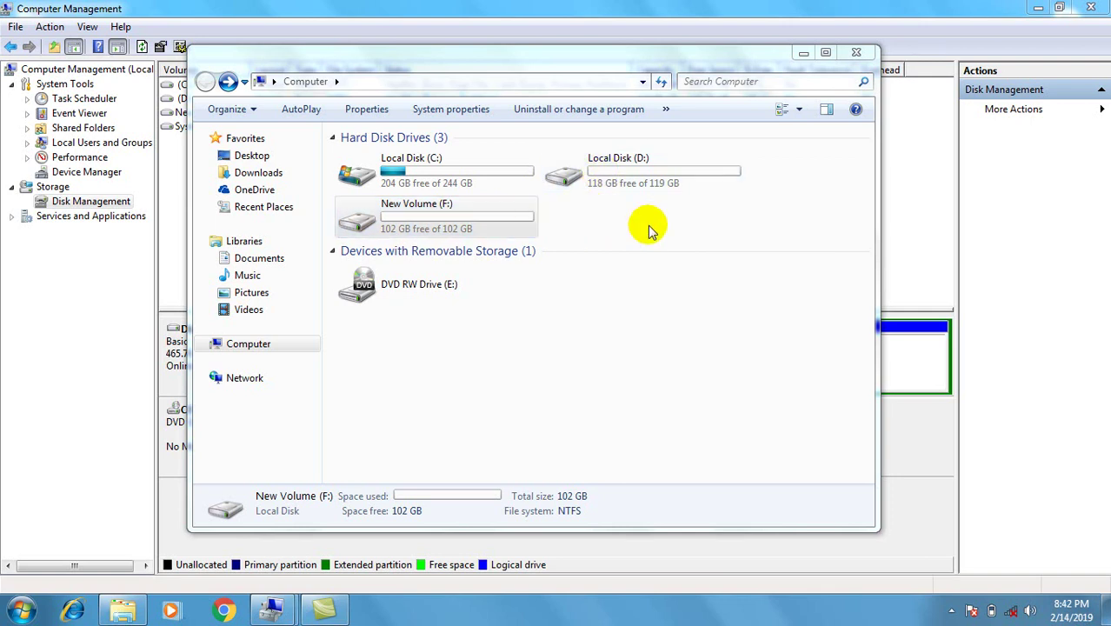
double_click(500, 229)
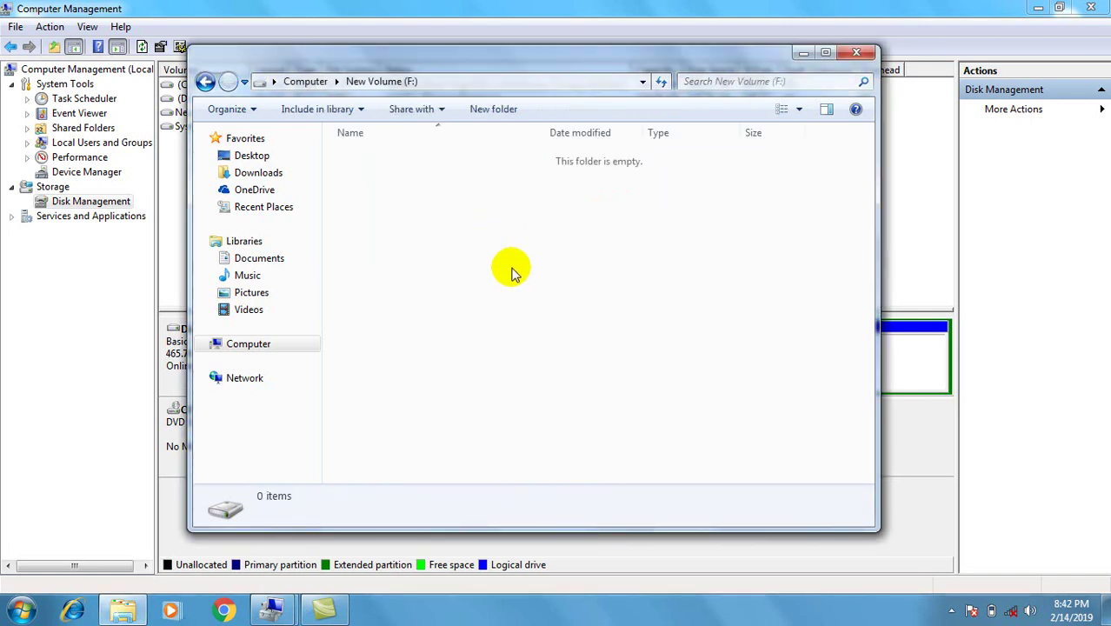
key("BackSpace")
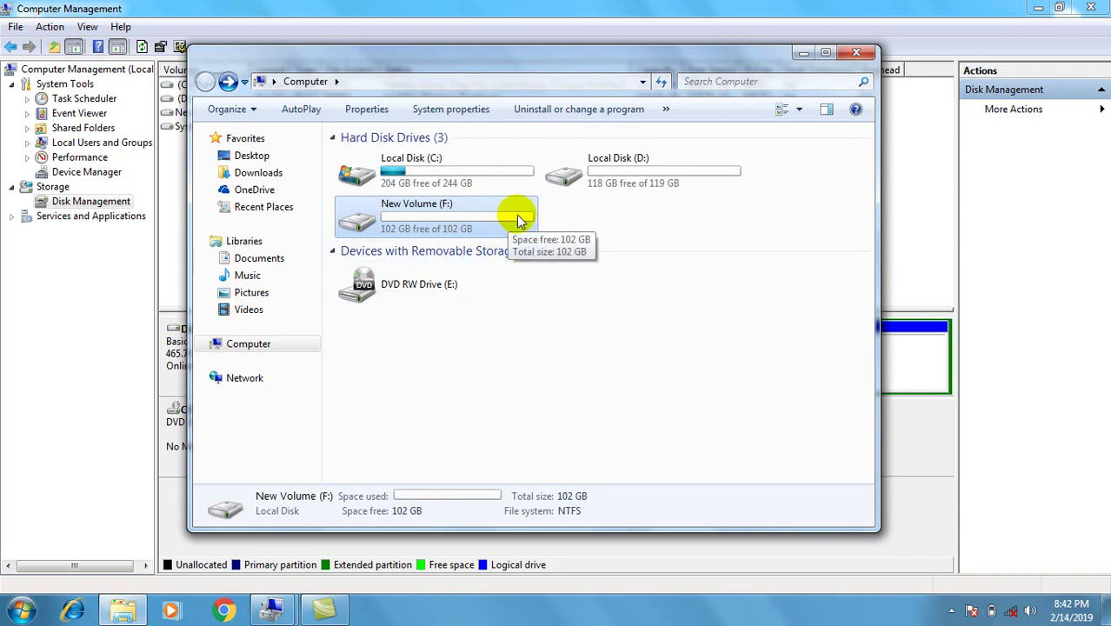
Step: View the contents of drive D:, return to Computer, select New Volume (F:) and get back to Disk Management
double_click(634, 178)
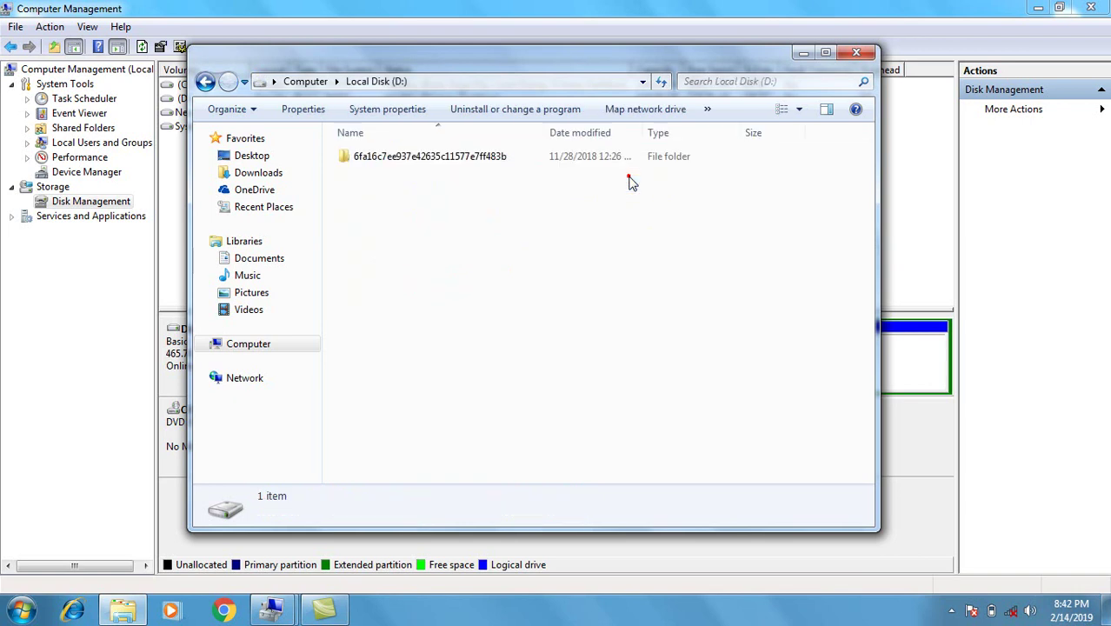
key("BackSpace")
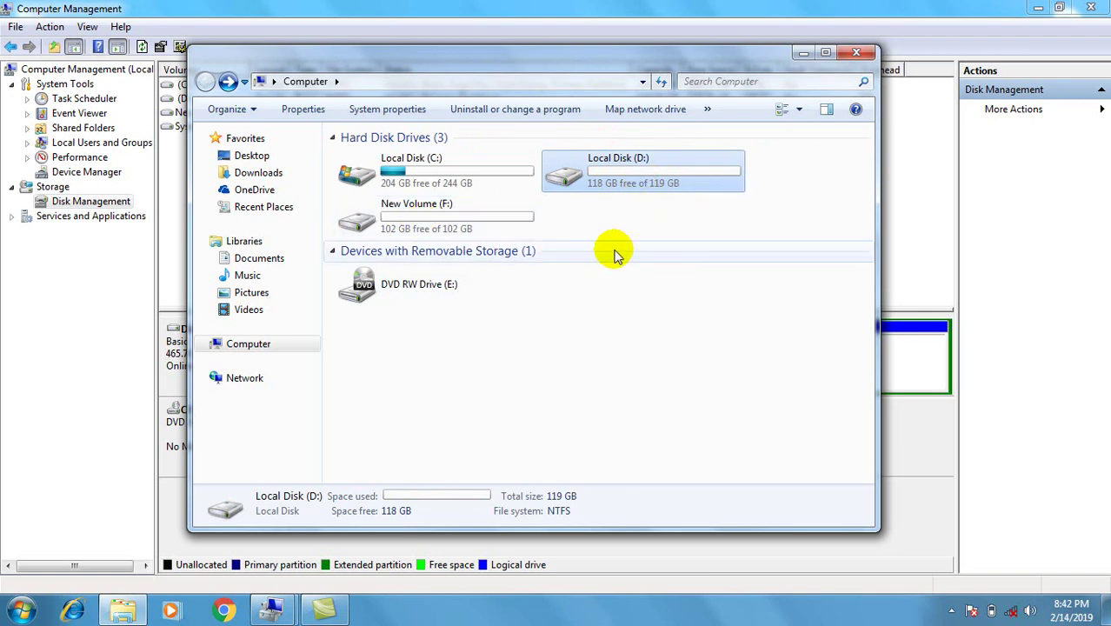
left_click(448, 226)
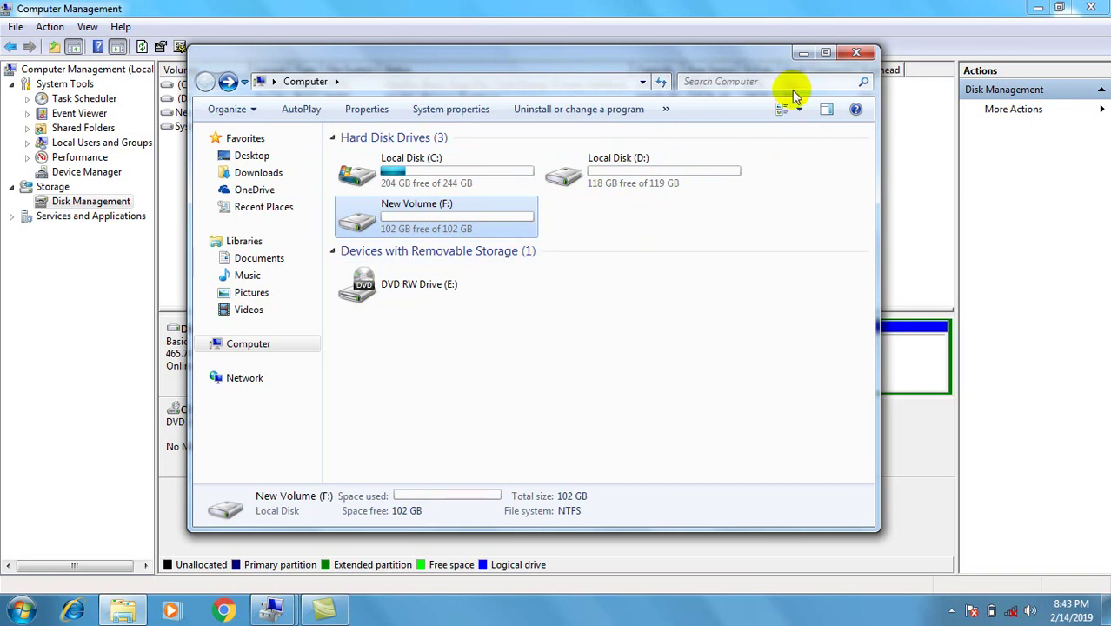
left_click(803, 53)
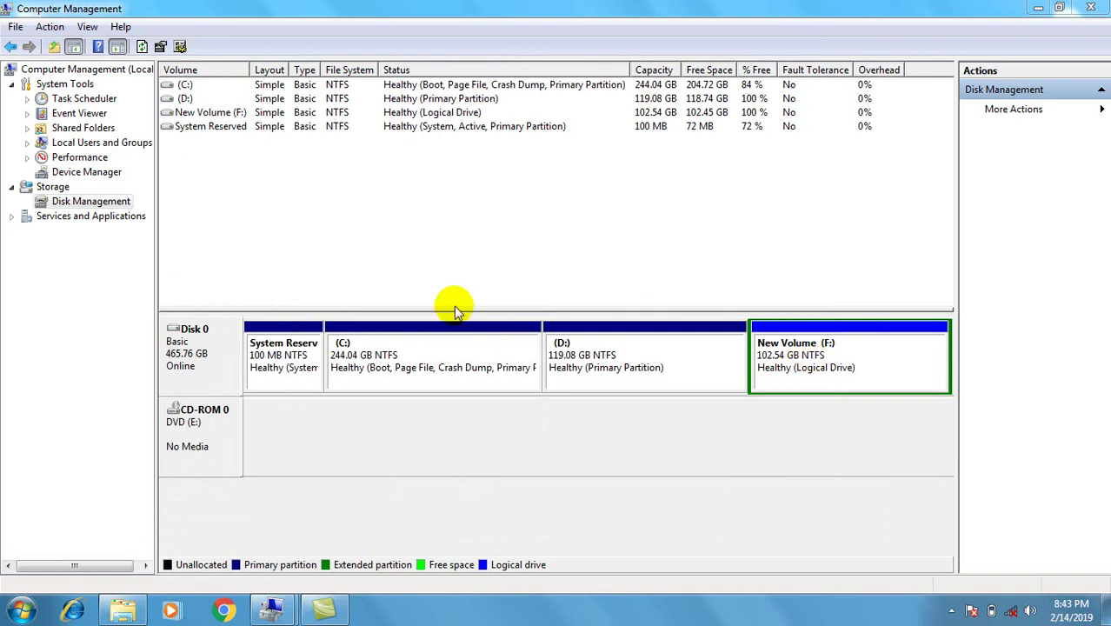
Step: Delete the New Volume (F:) logical drive from Disk 0 and confirm the deletion
right_click(785, 368)
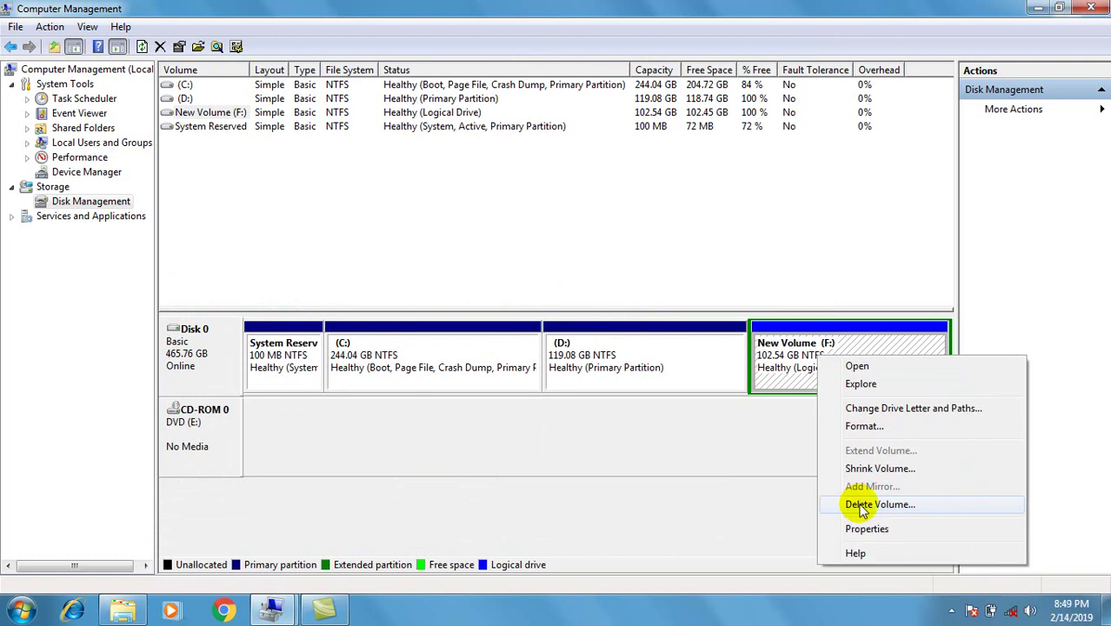
left_click(862, 509)
left_click(619, 368)
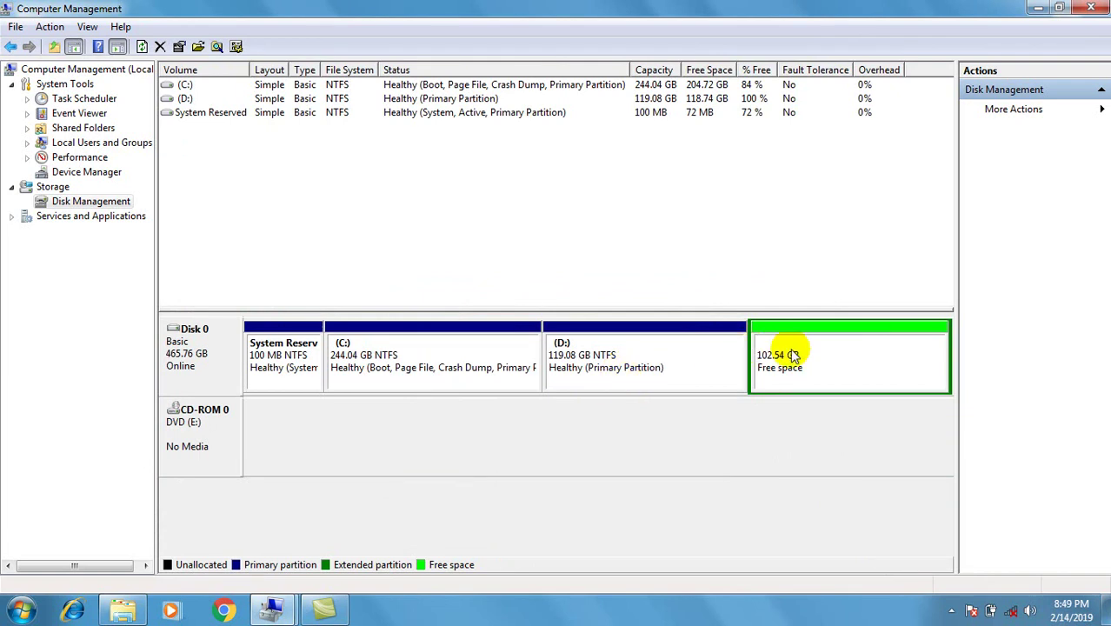
Step: Delete the extended partition holding the free space on Disk 0, turning it into unallocated space
right_click(793, 354)
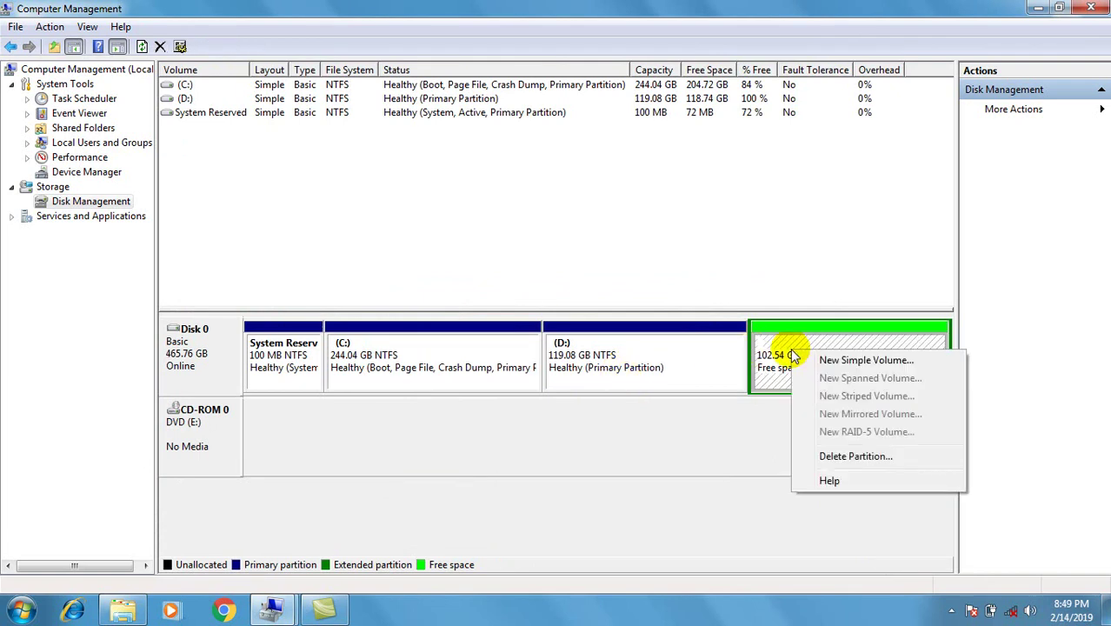
left_click(813, 458)
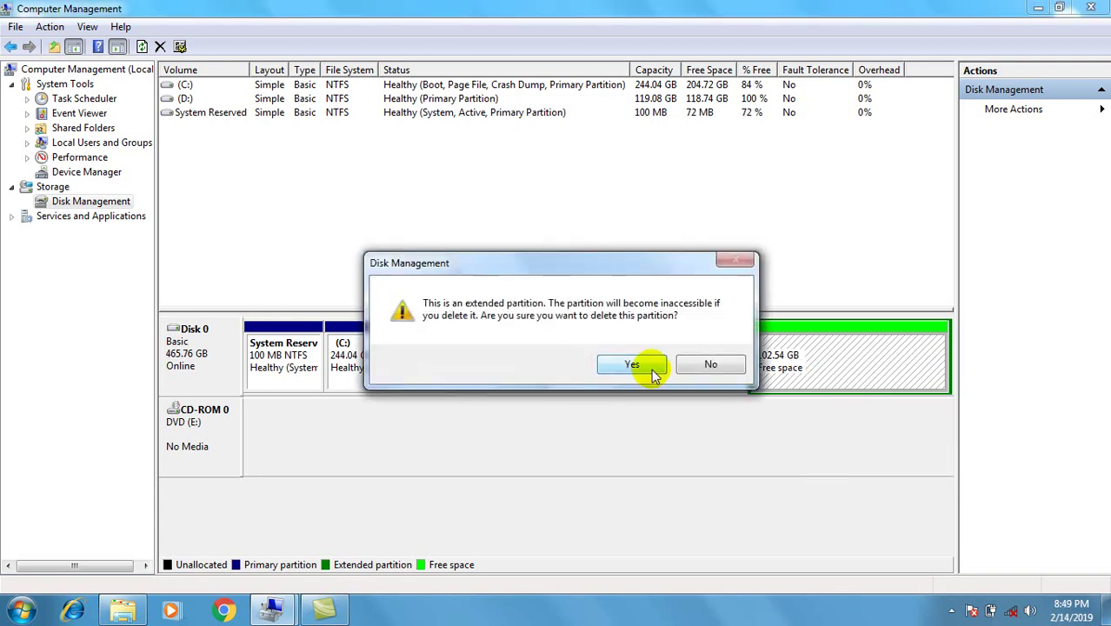
left_click(648, 365)
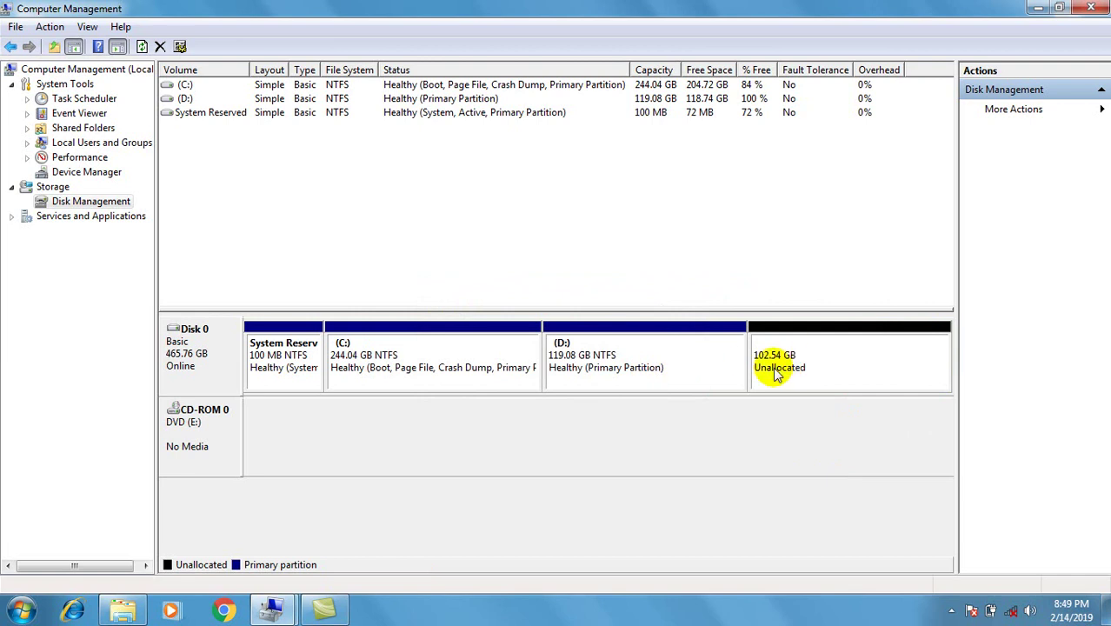
Step: Extend volume D: with the full 105000 MB of adjacent unallocated space on Disk 0
right_click(670, 374)
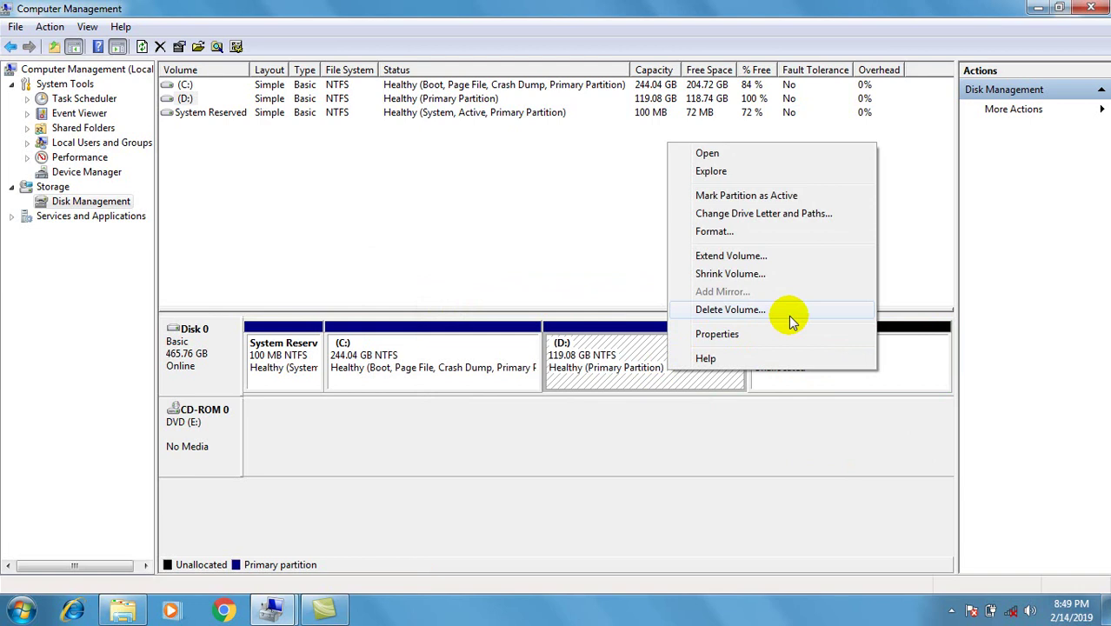
right_click(628, 349)
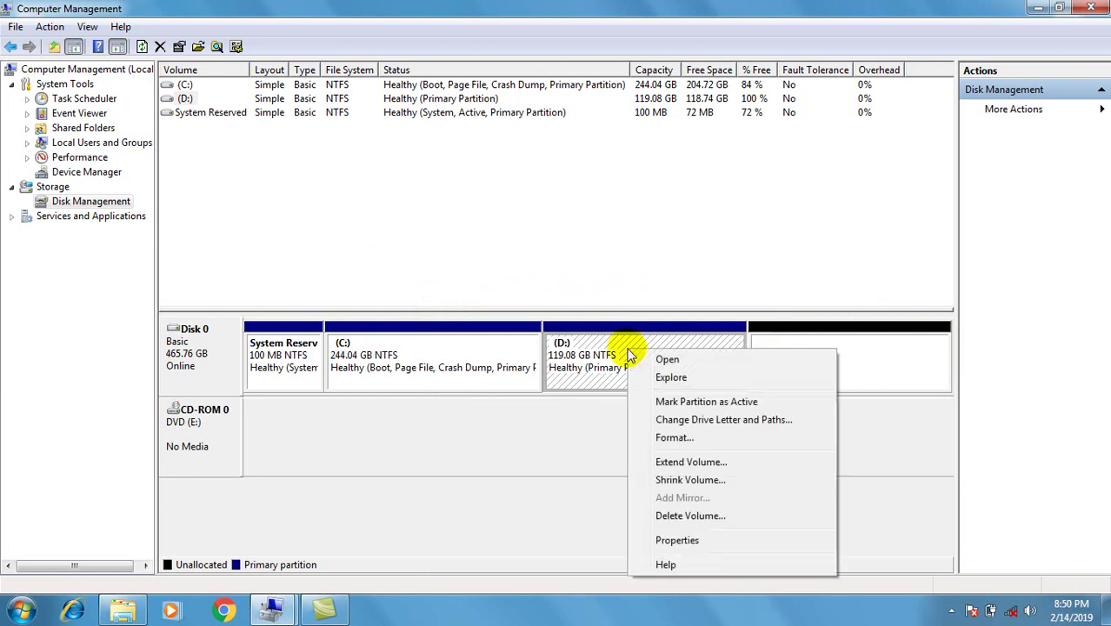
left_click(707, 462)
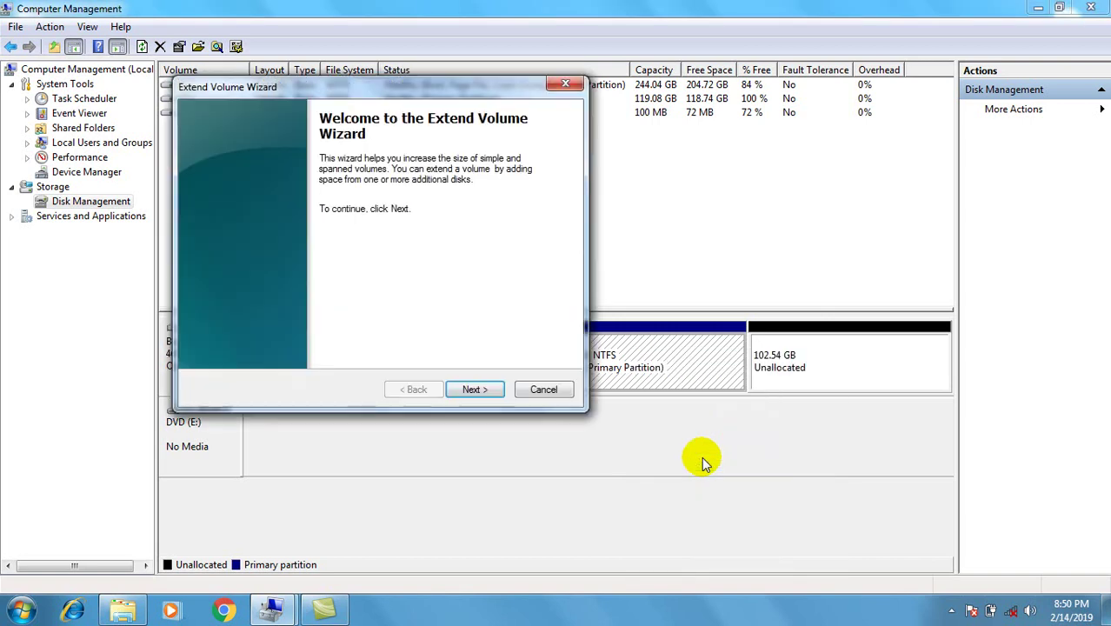
left_click(475, 390)
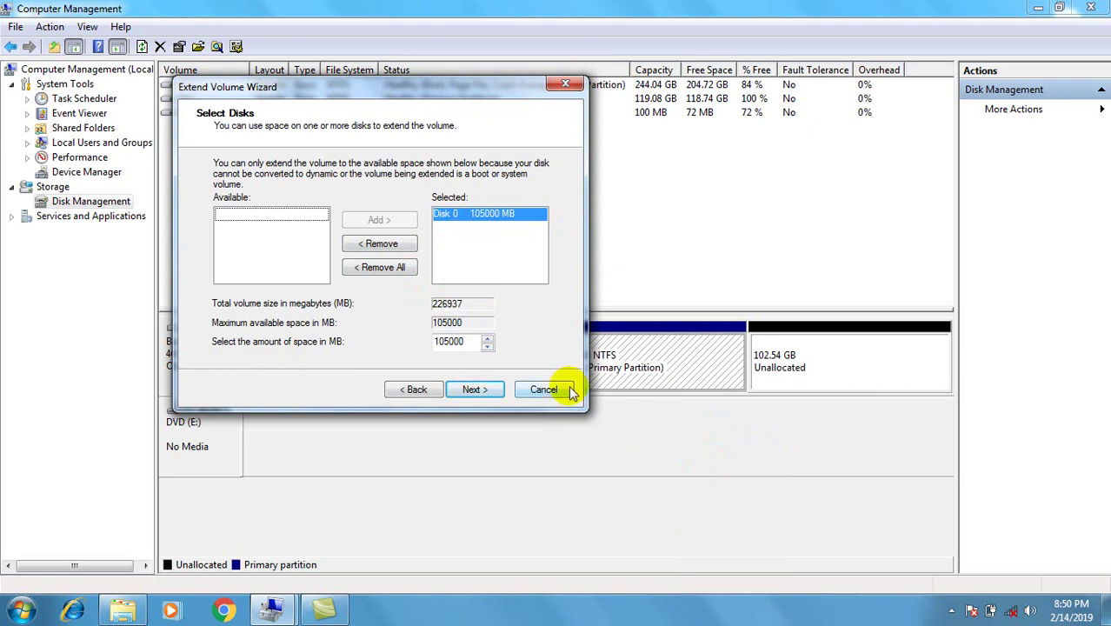
left_click(480, 389)
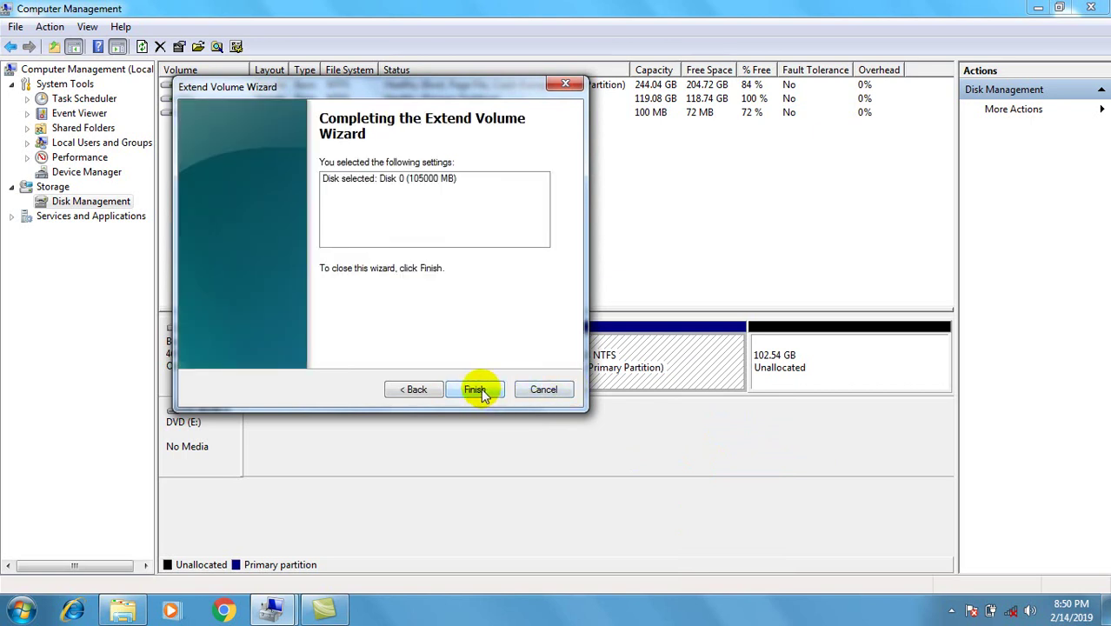
left_click(478, 390)
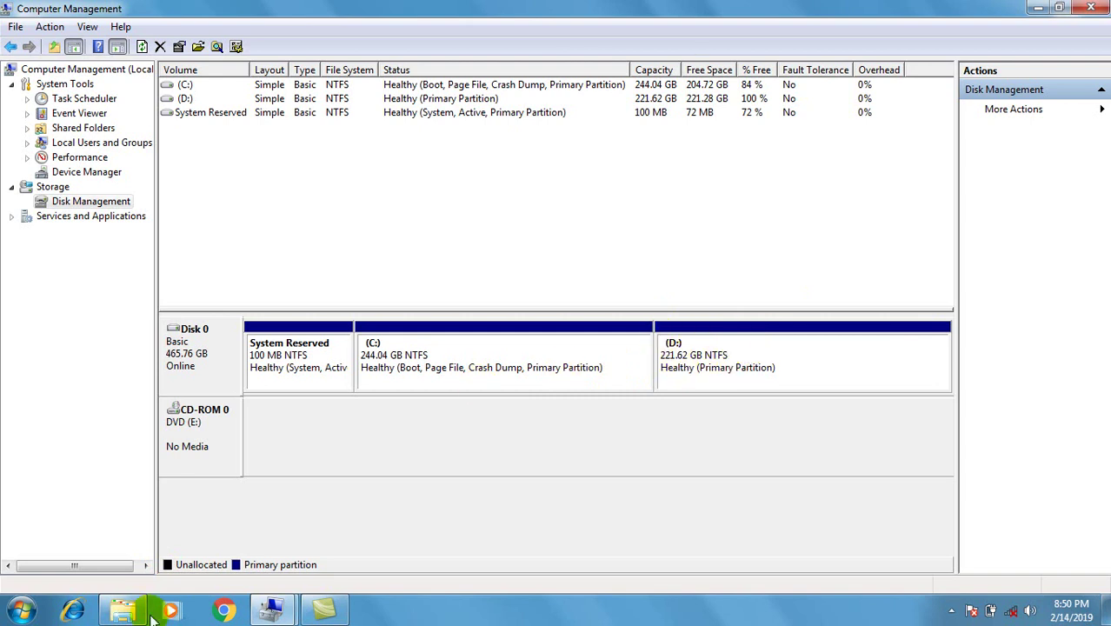
Step: Switch to Windows Explorer and select Local Disk (D:) to check its total size and free space
left_click(123, 612)
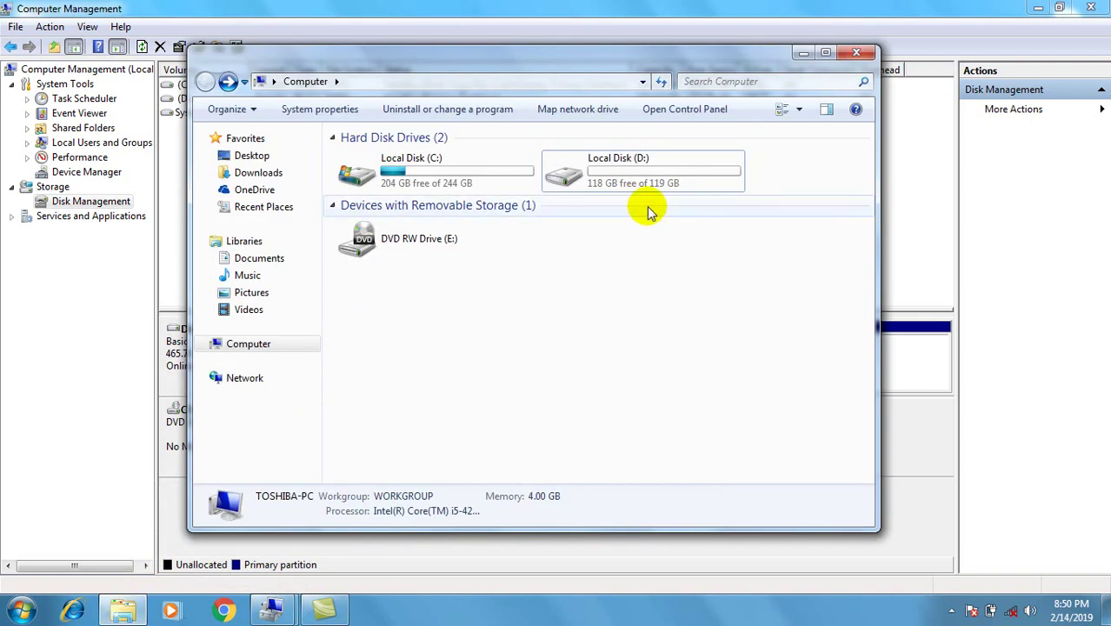
left_click(650, 158)
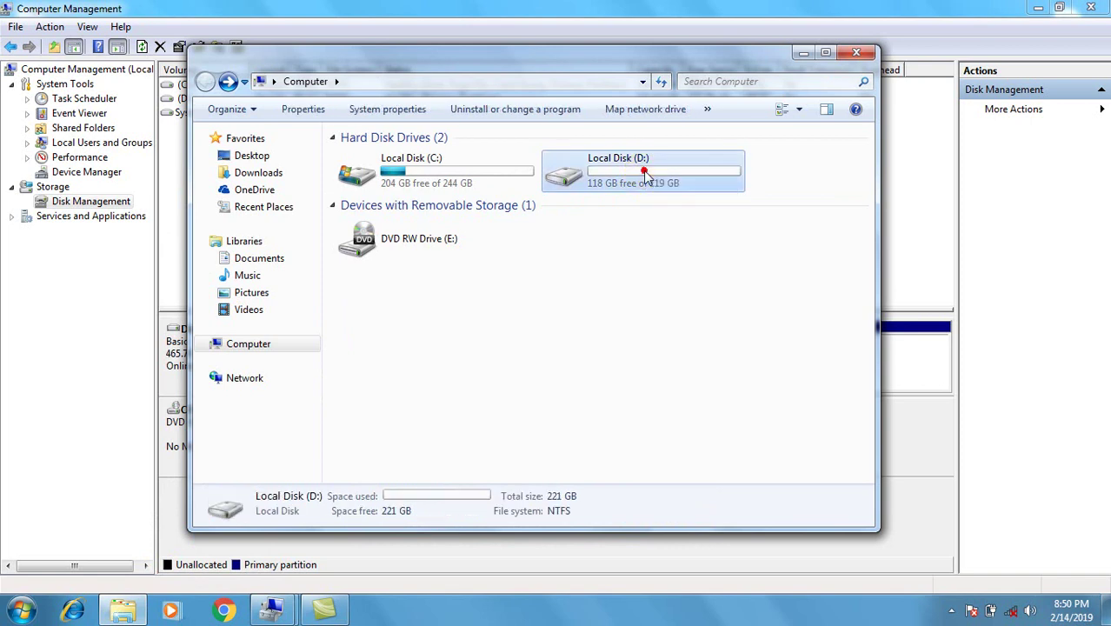